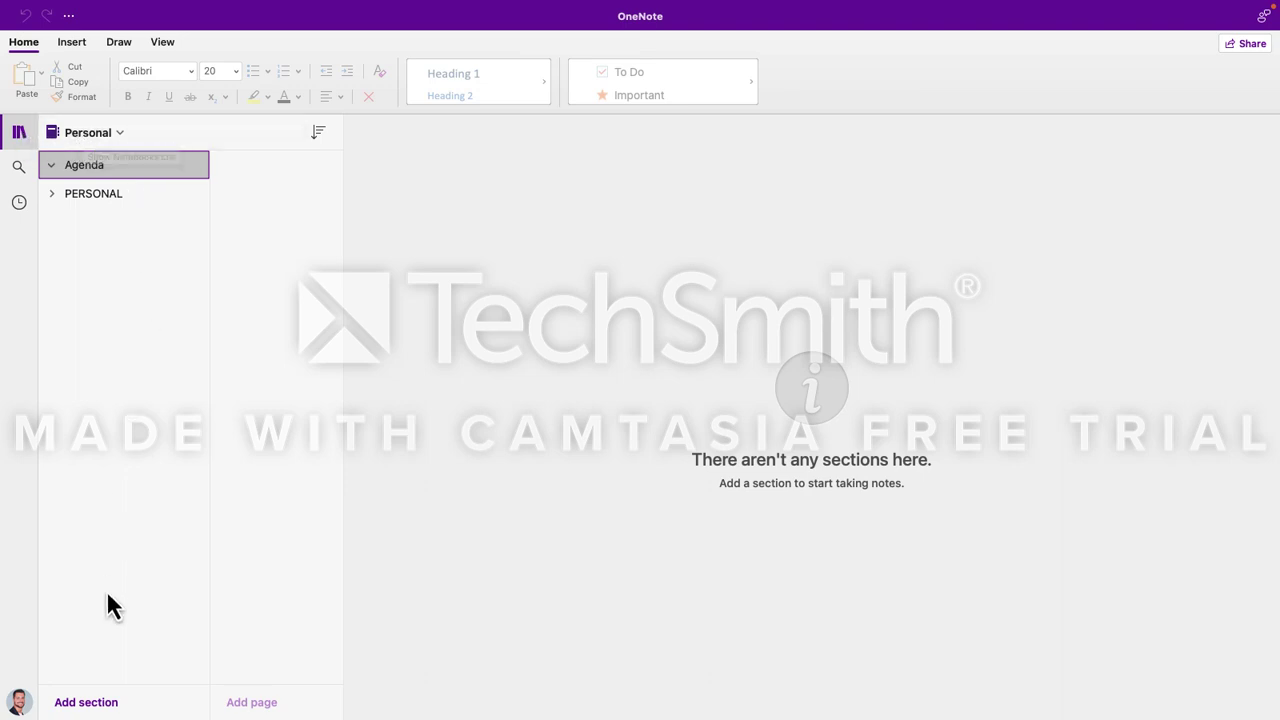
- Create a new notebook with the Purple cover, named Learning Materials, stored in OneDrive - Personal
left_click(100, 133)
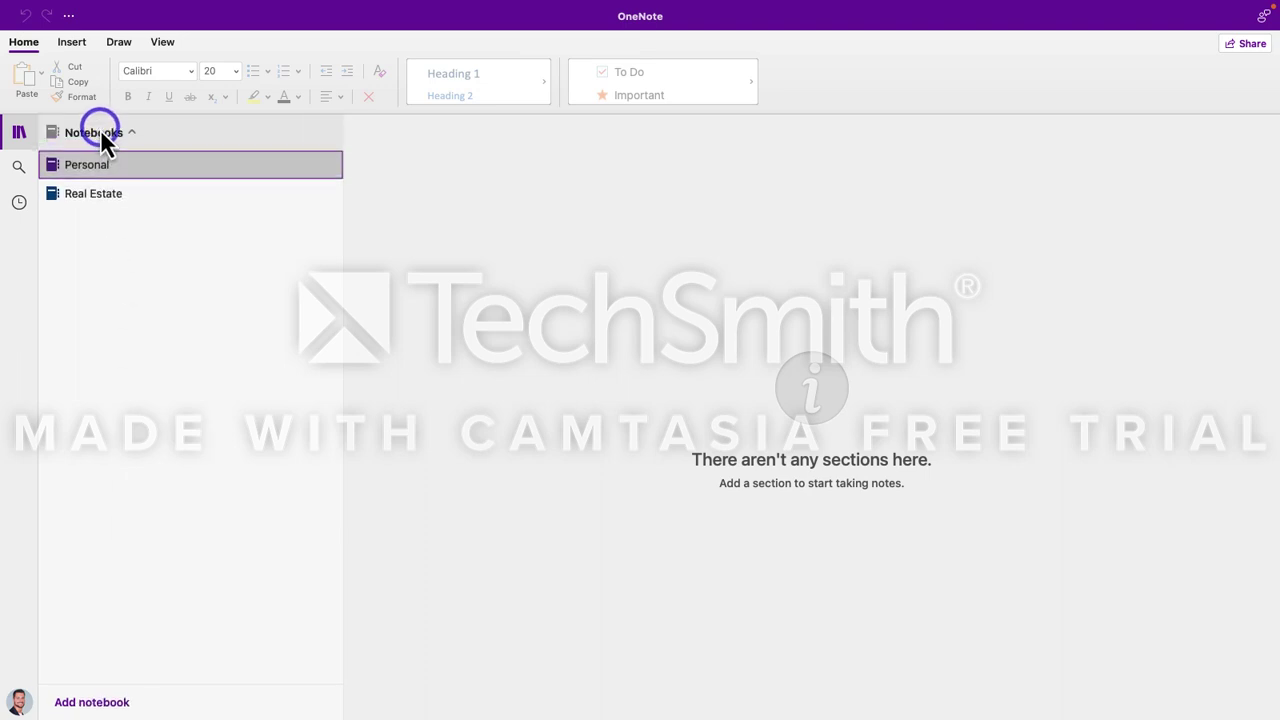
left_click(106, 708)
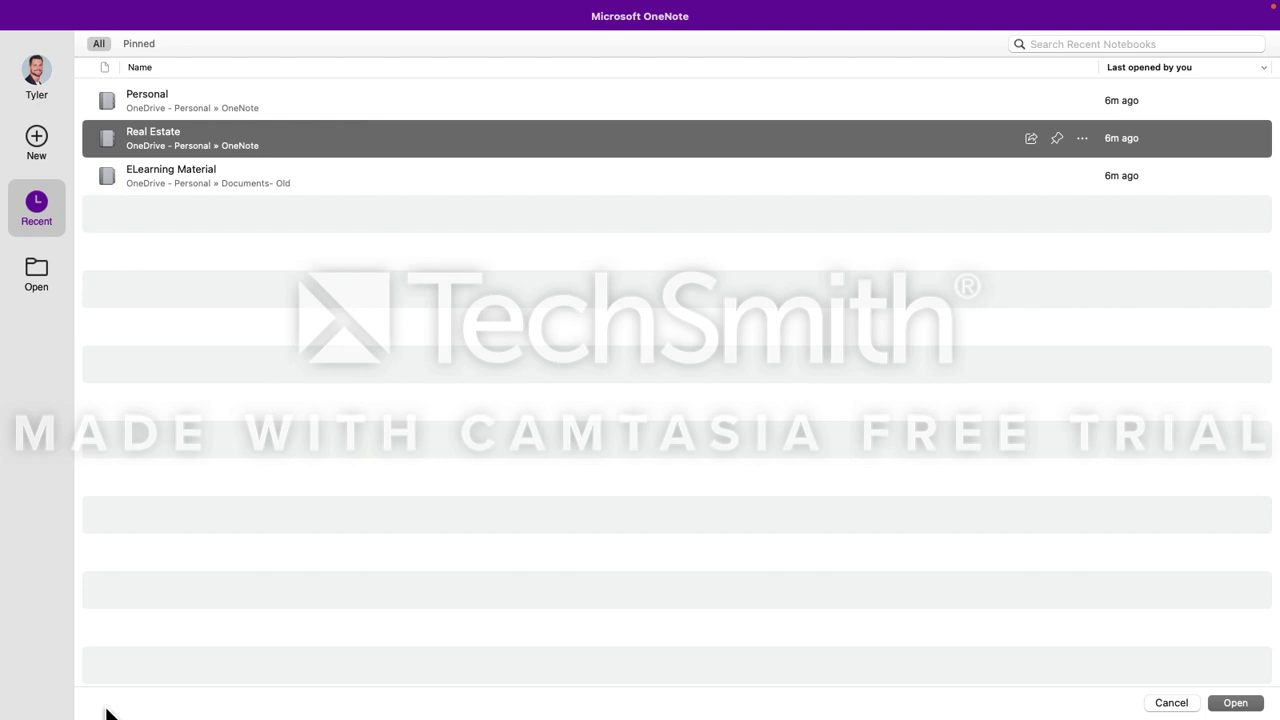
left_click(44, 141)
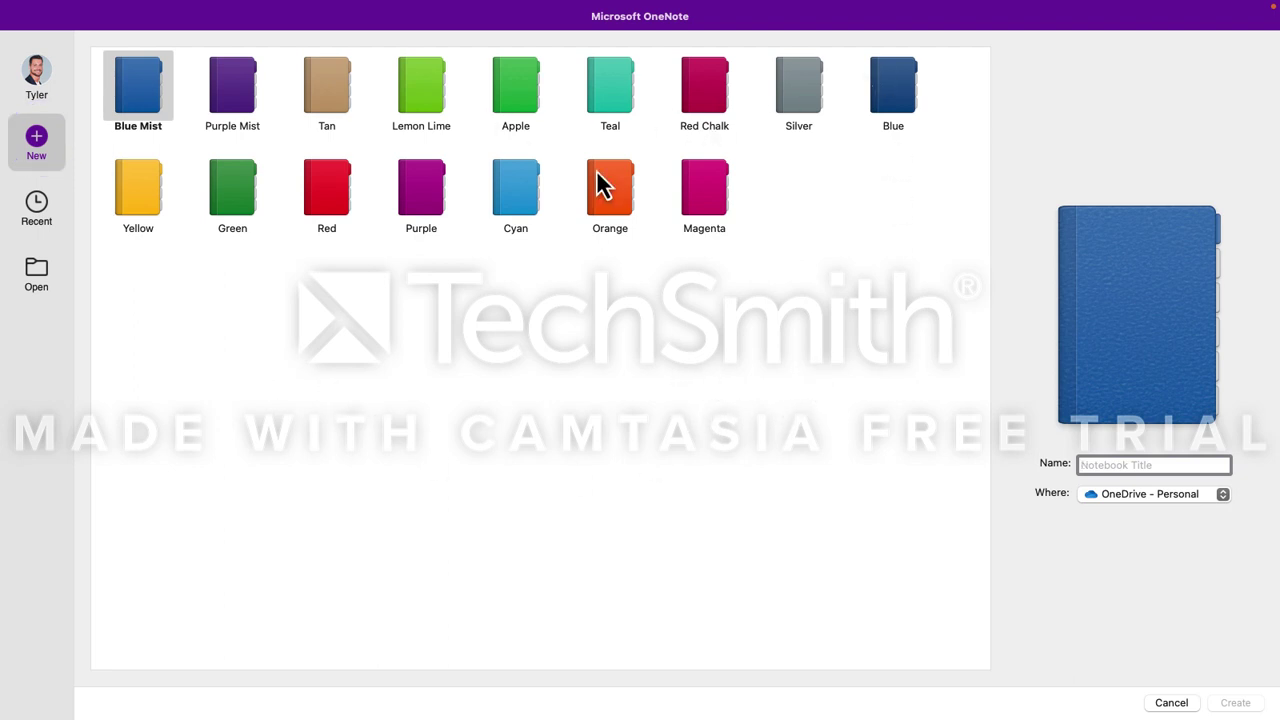
left_click(1181, 467)
left_click(429, 194)
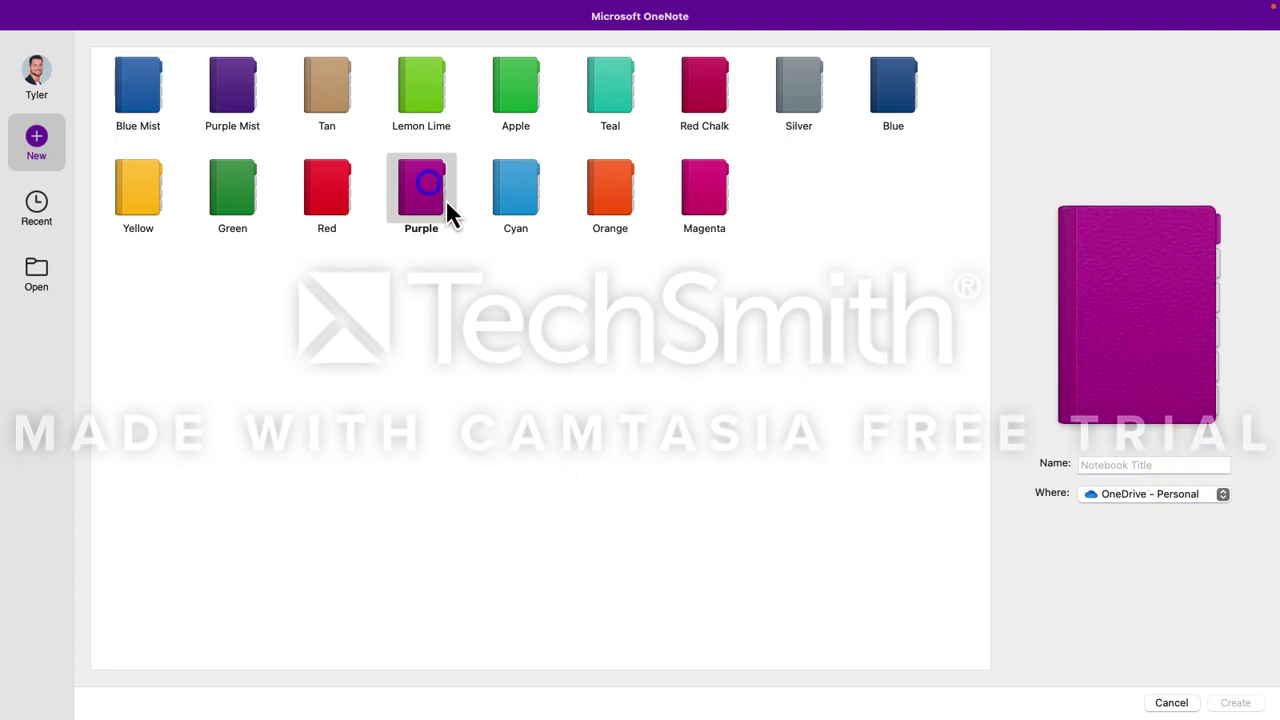
left_click(1150, 462)
type("L")
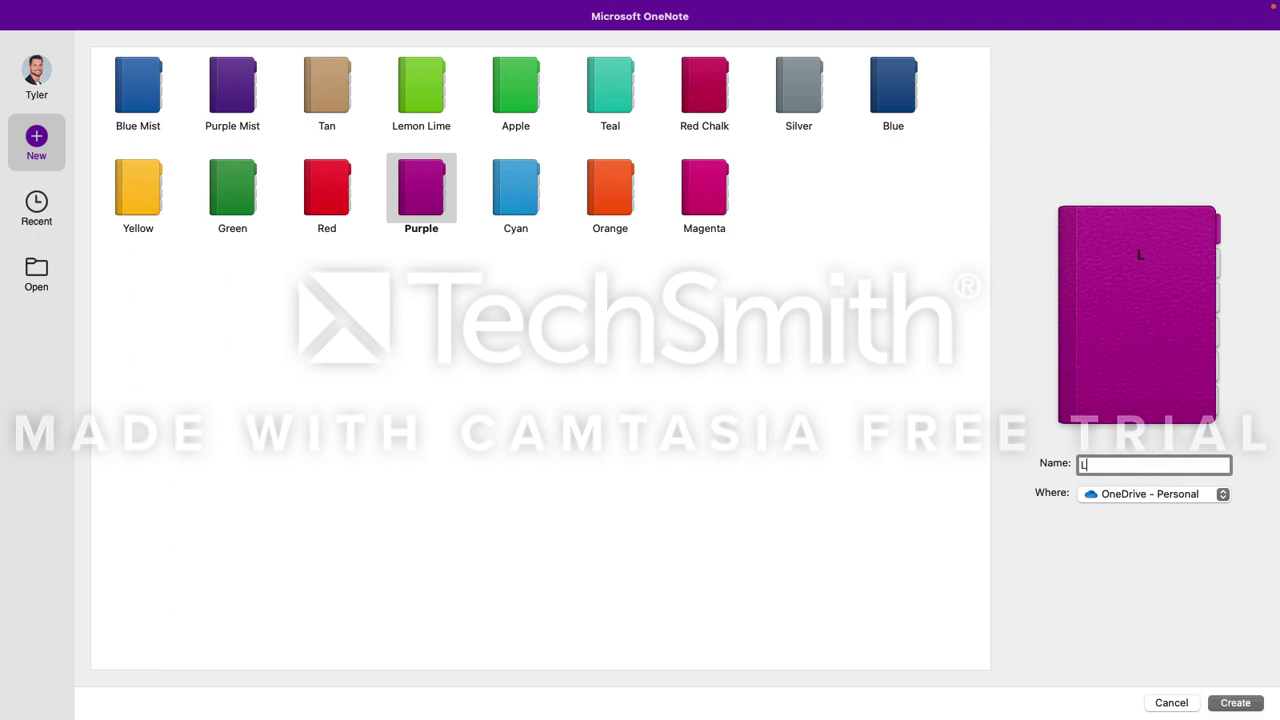
type("earning Mate")
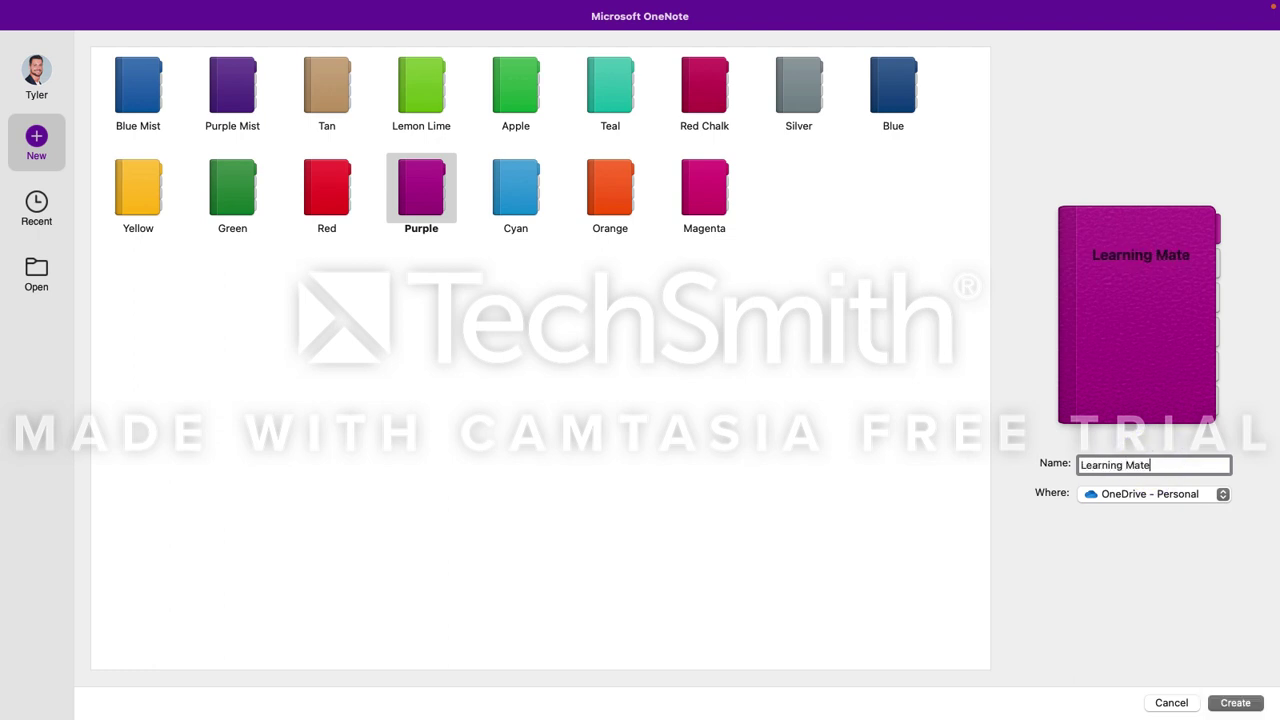
type("rials")
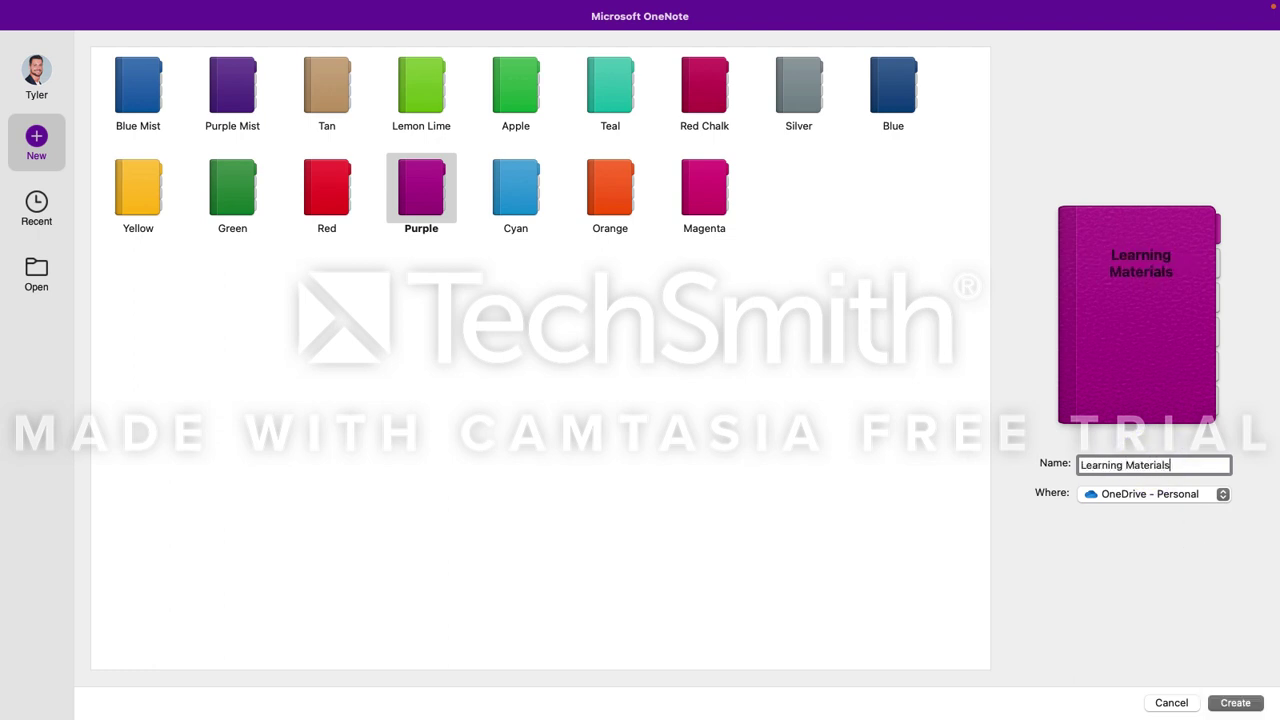
left_click(1236, 703)
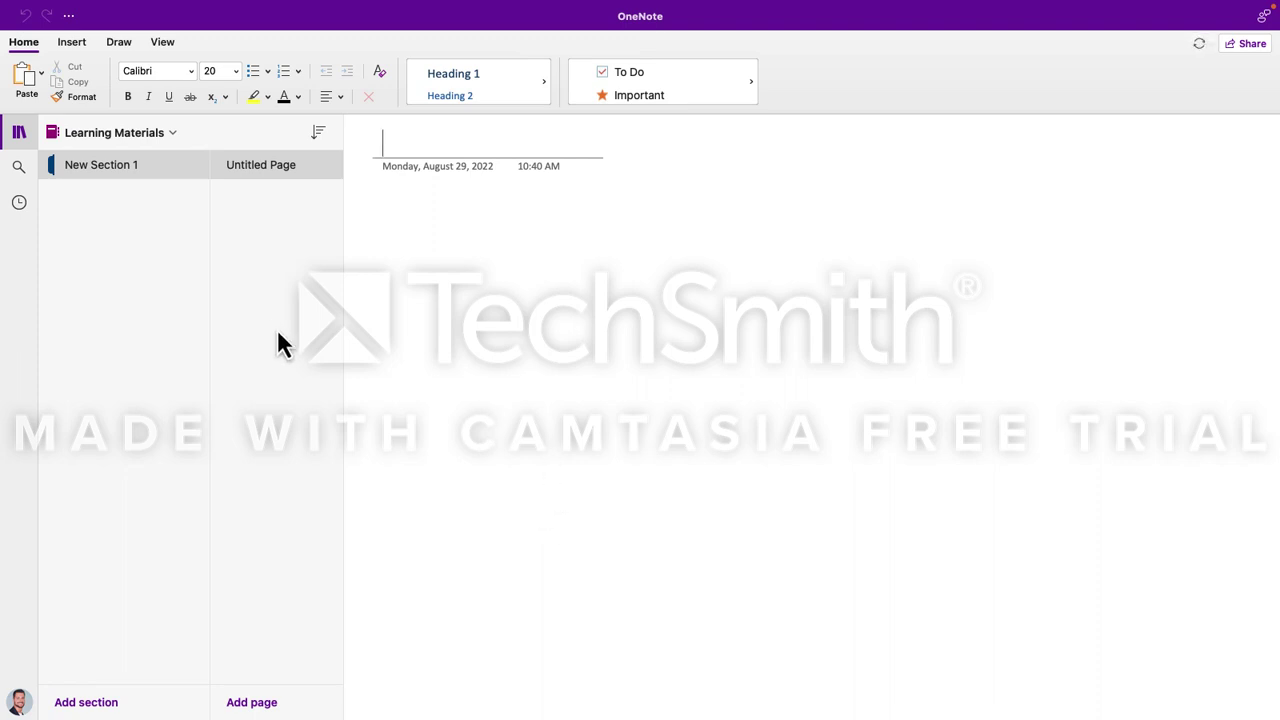
- View the list of notebooks and the search pane, and return to the sections of the Learning Materials notebook
left_click(173, 140)
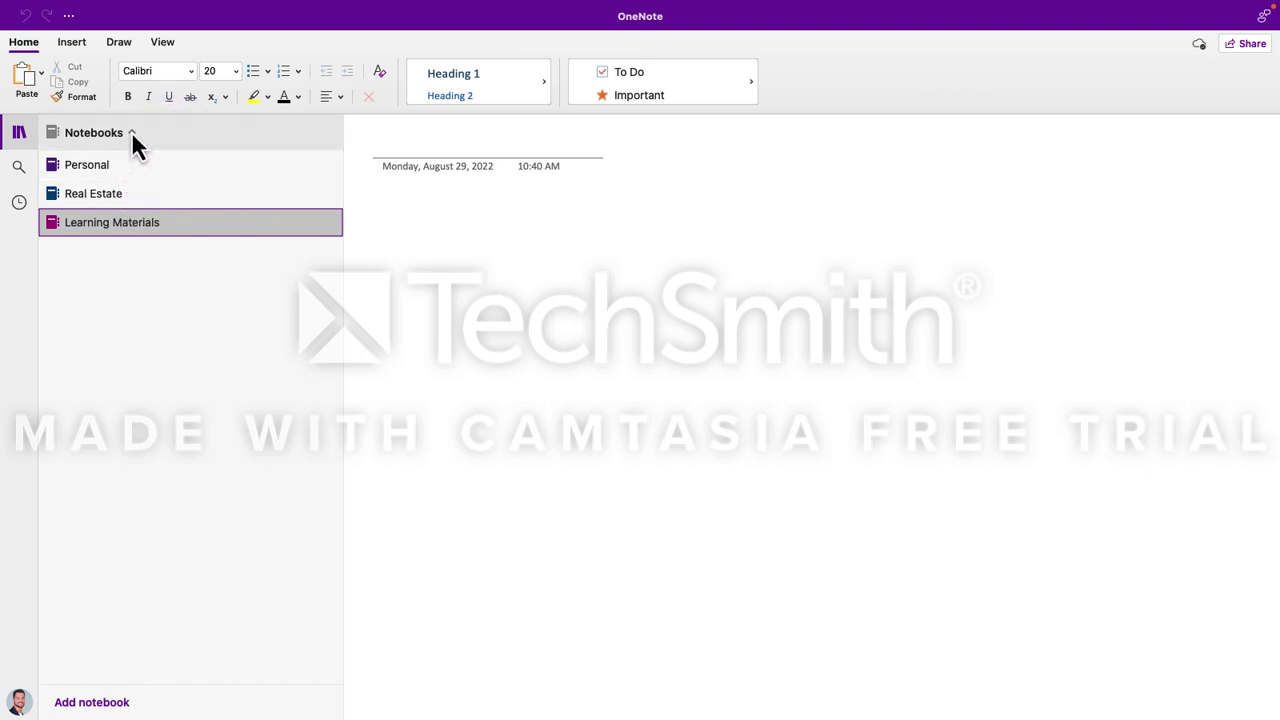
left_click(131, 134)
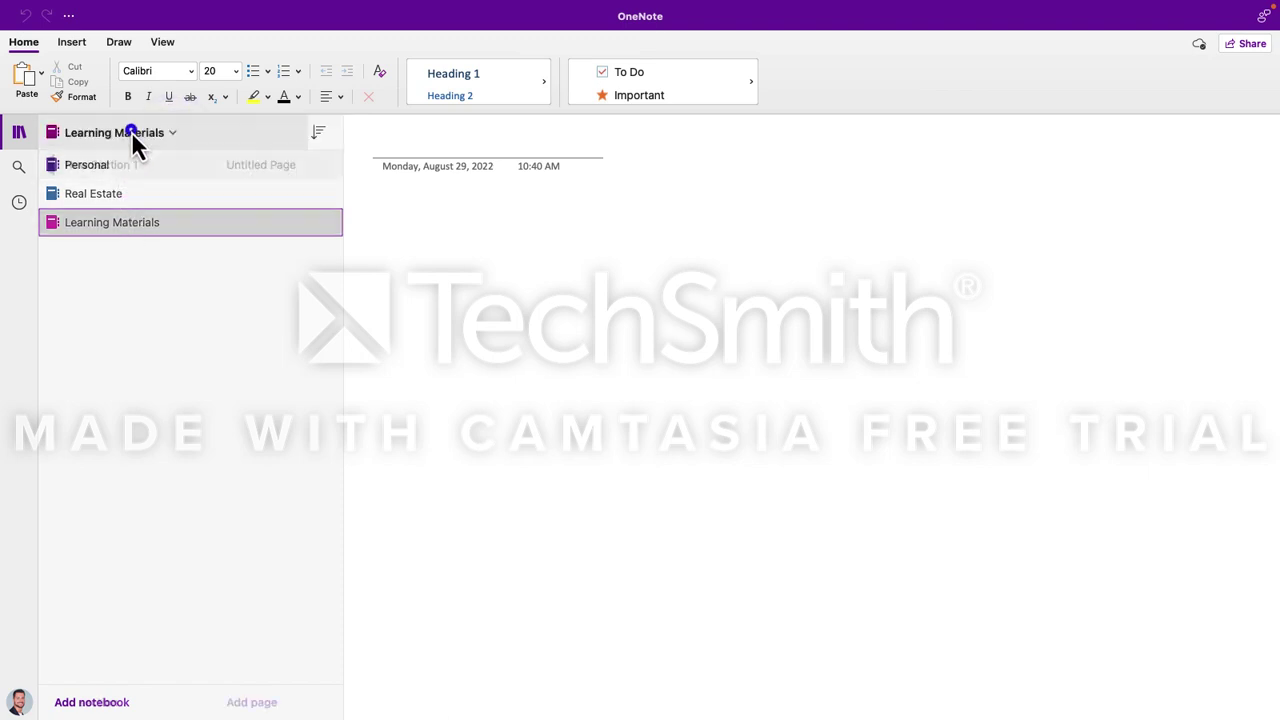
left_click(19, 168)
left_click(223, 369)
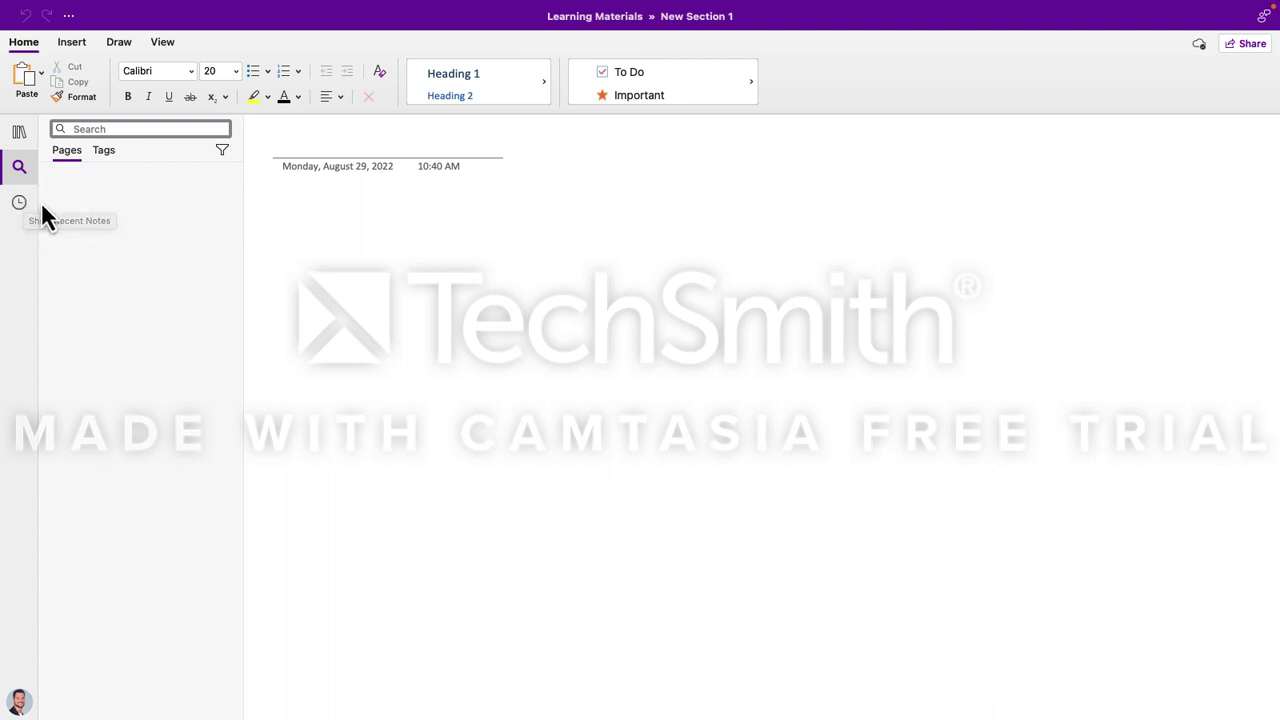
left_click(19, 133)
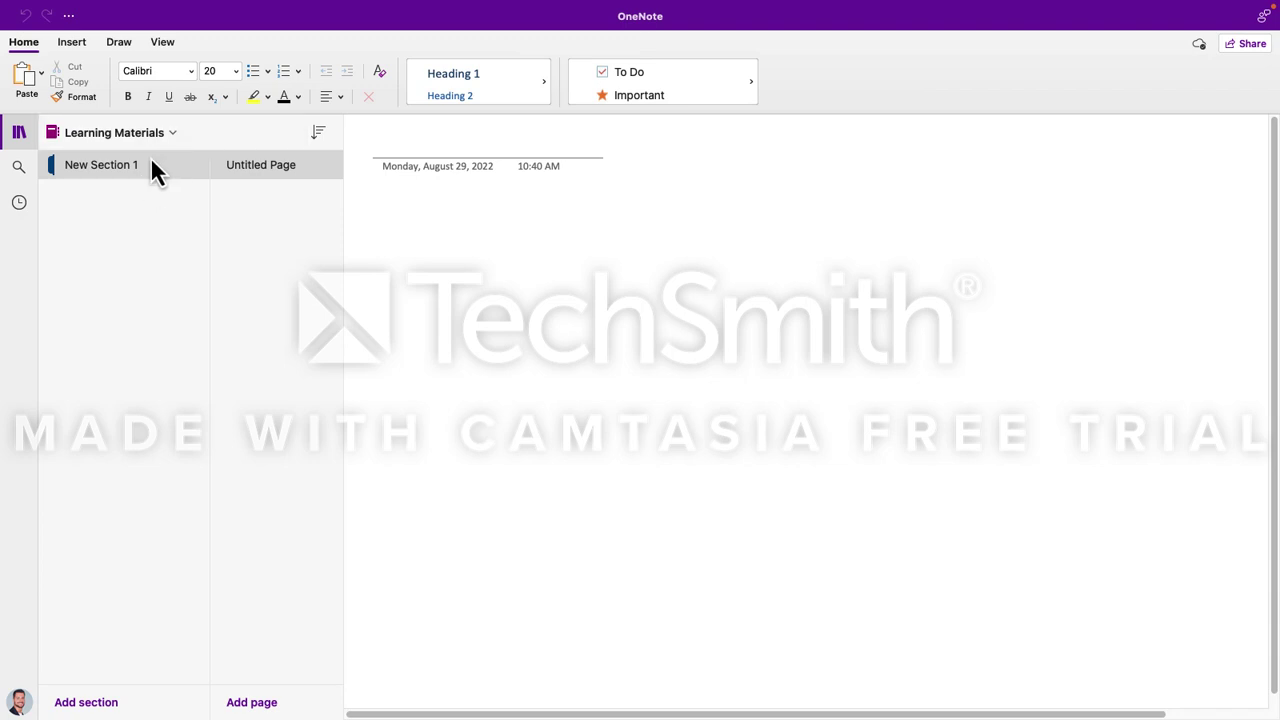
- Rename the Learning Materials notebook's first section as Courses to Teach
right_click(130, 165)
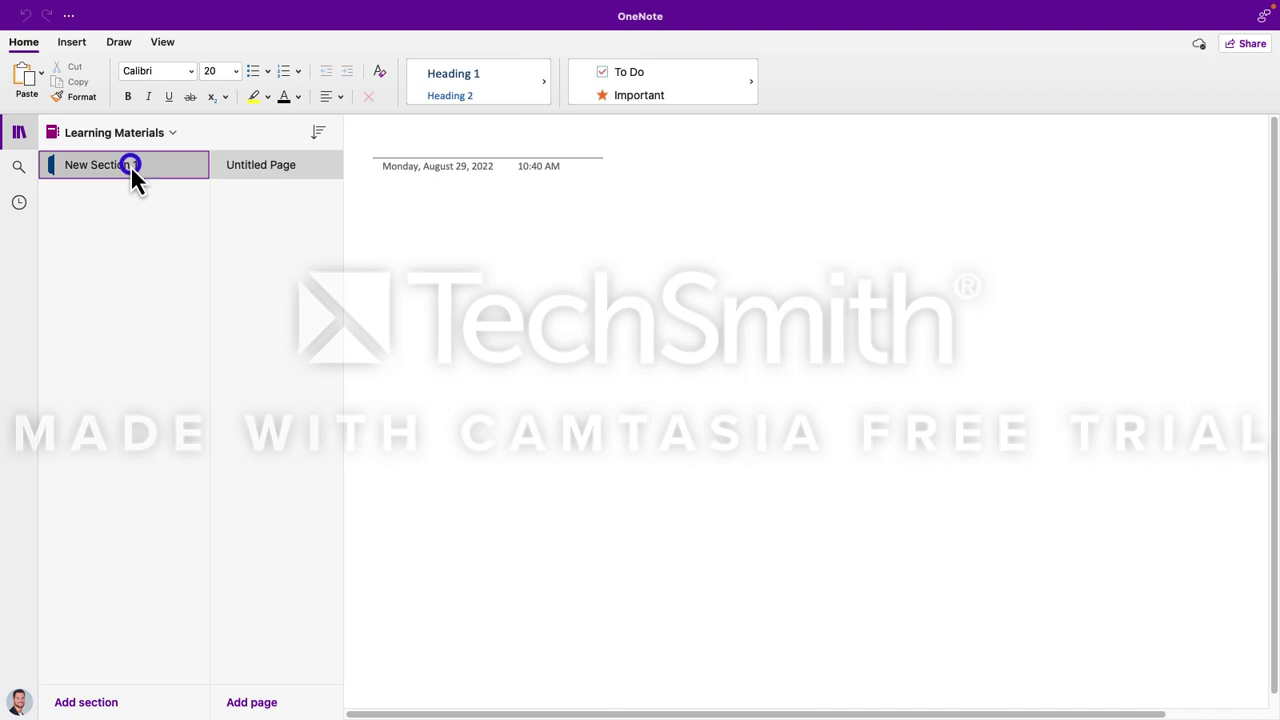
left_click(165, 176)
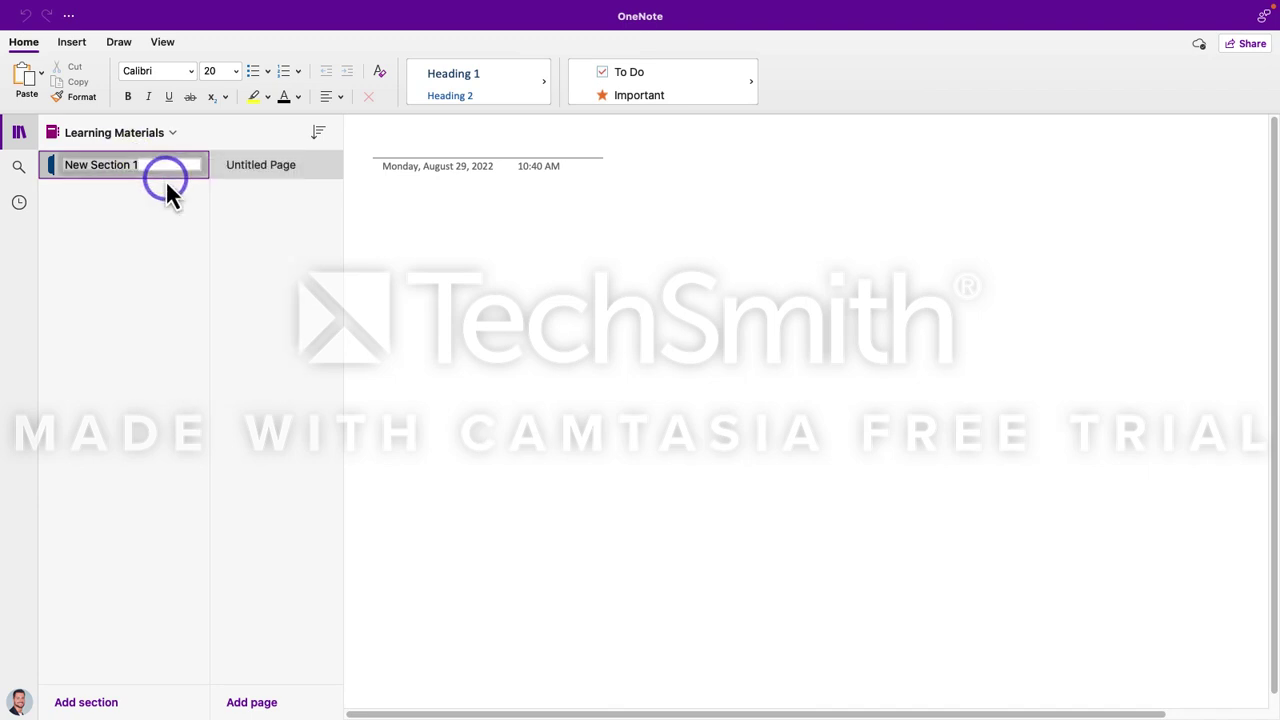
type("Courses ")
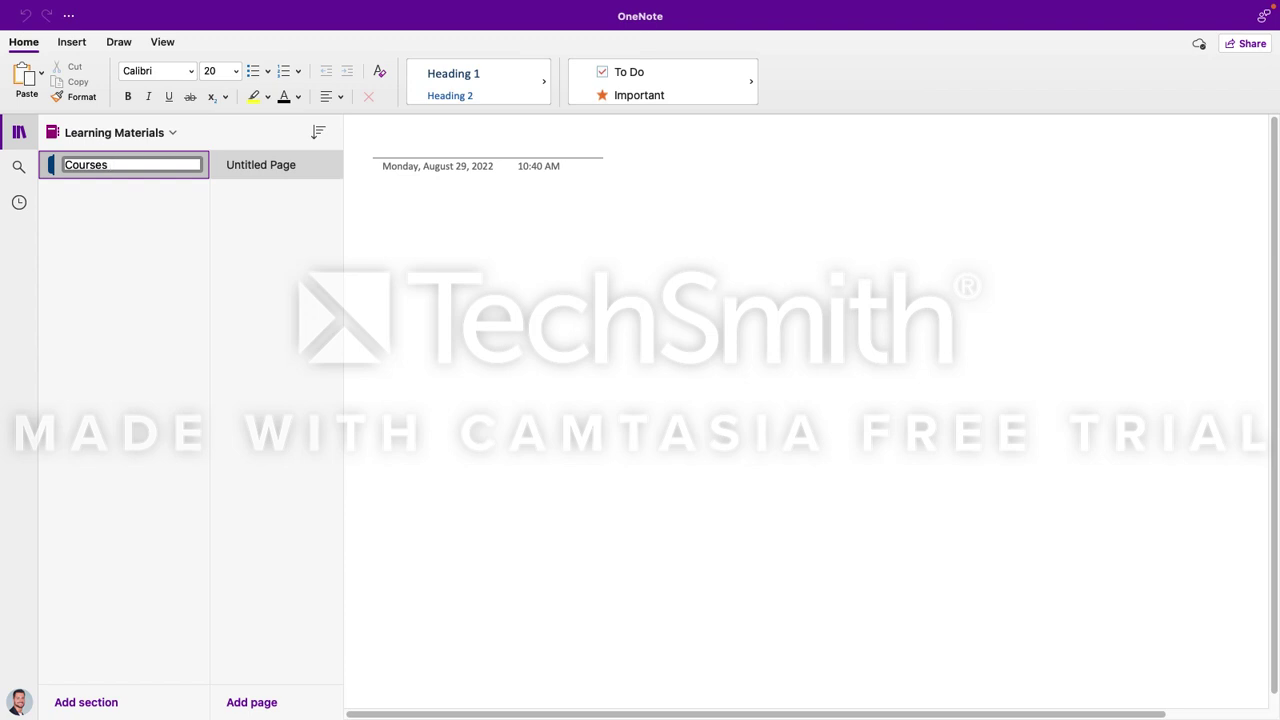
type("to Teach")
key("Return")
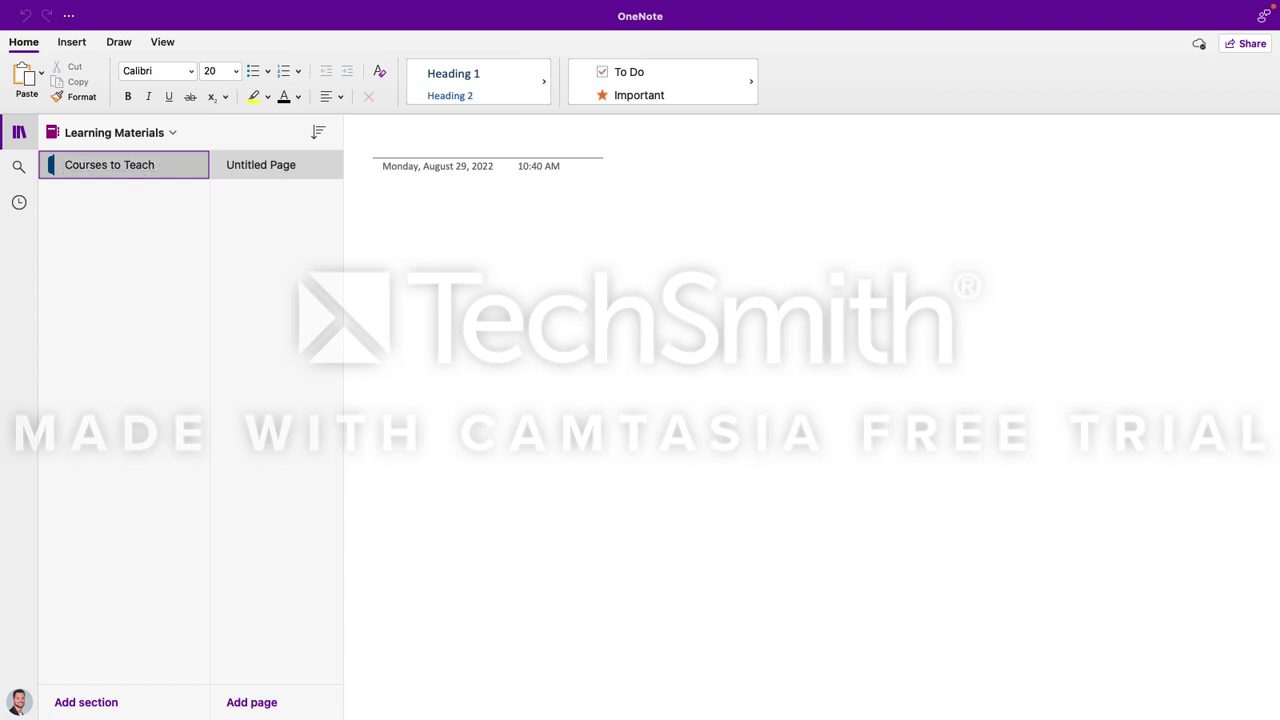
- Rename the untitled page in the Courses to Teach section as MS Word
left_click(262, 168)
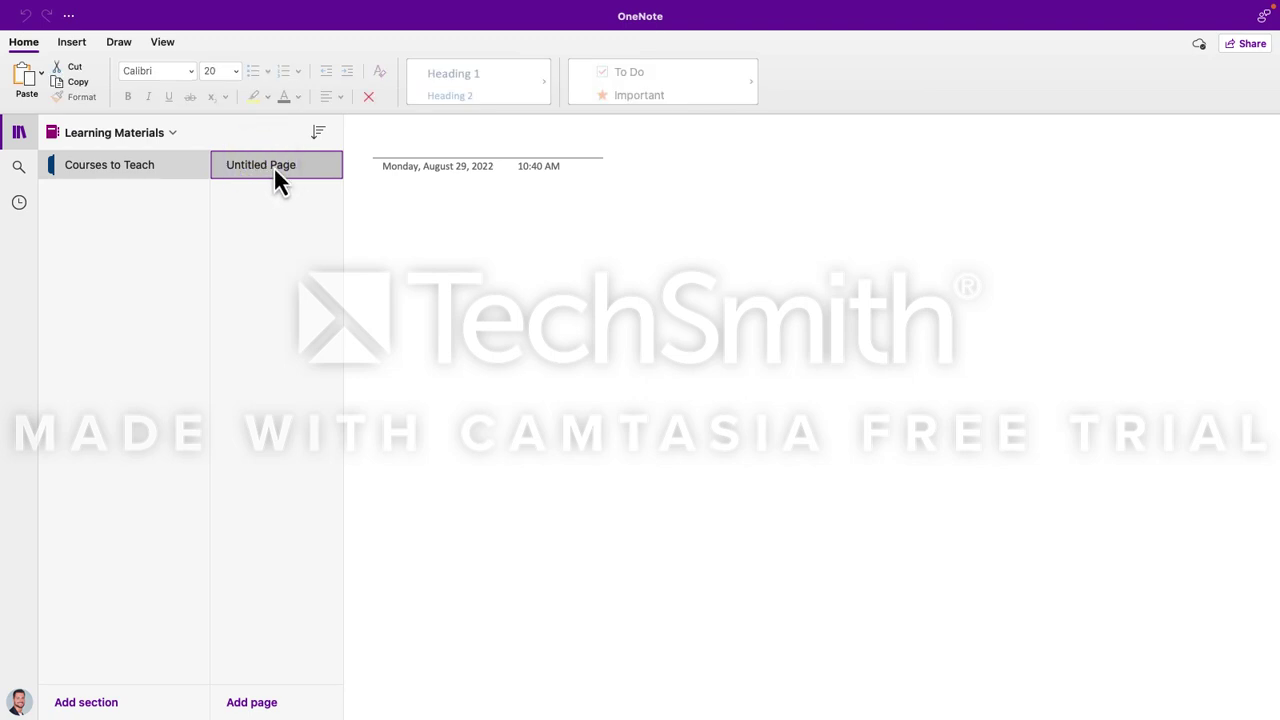
right_click(275, 170)
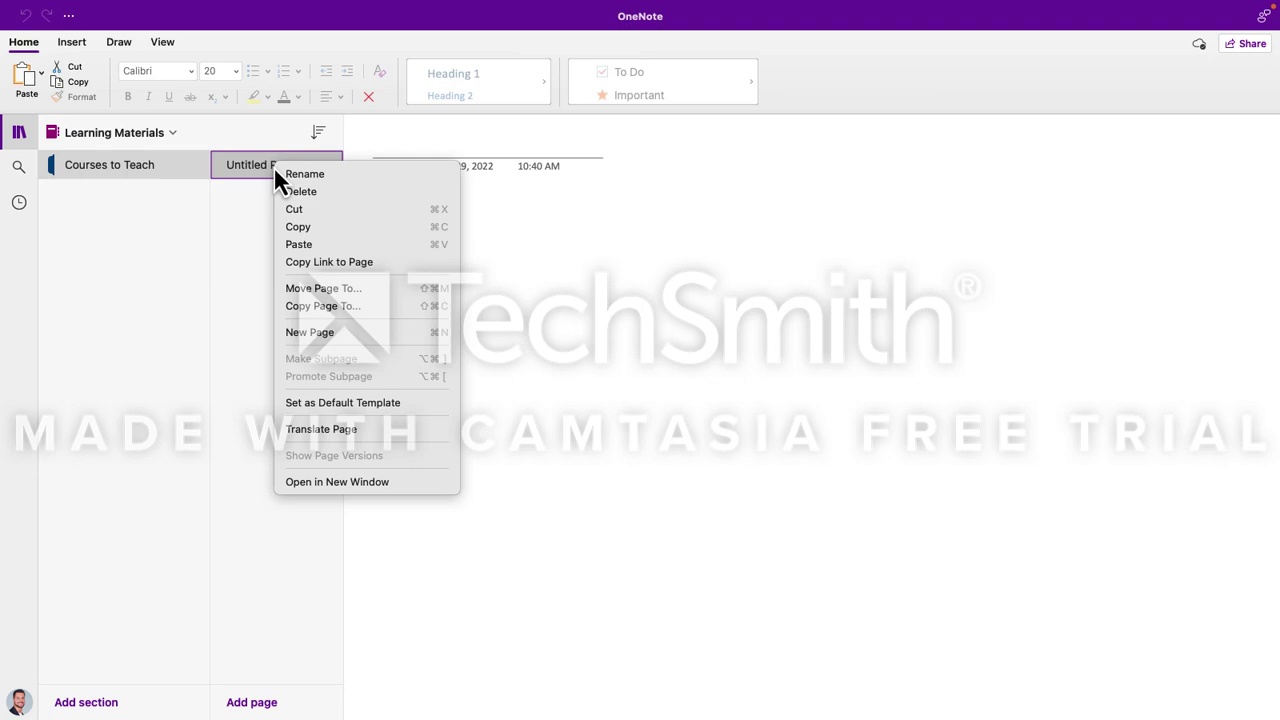
left_click(301, 175)
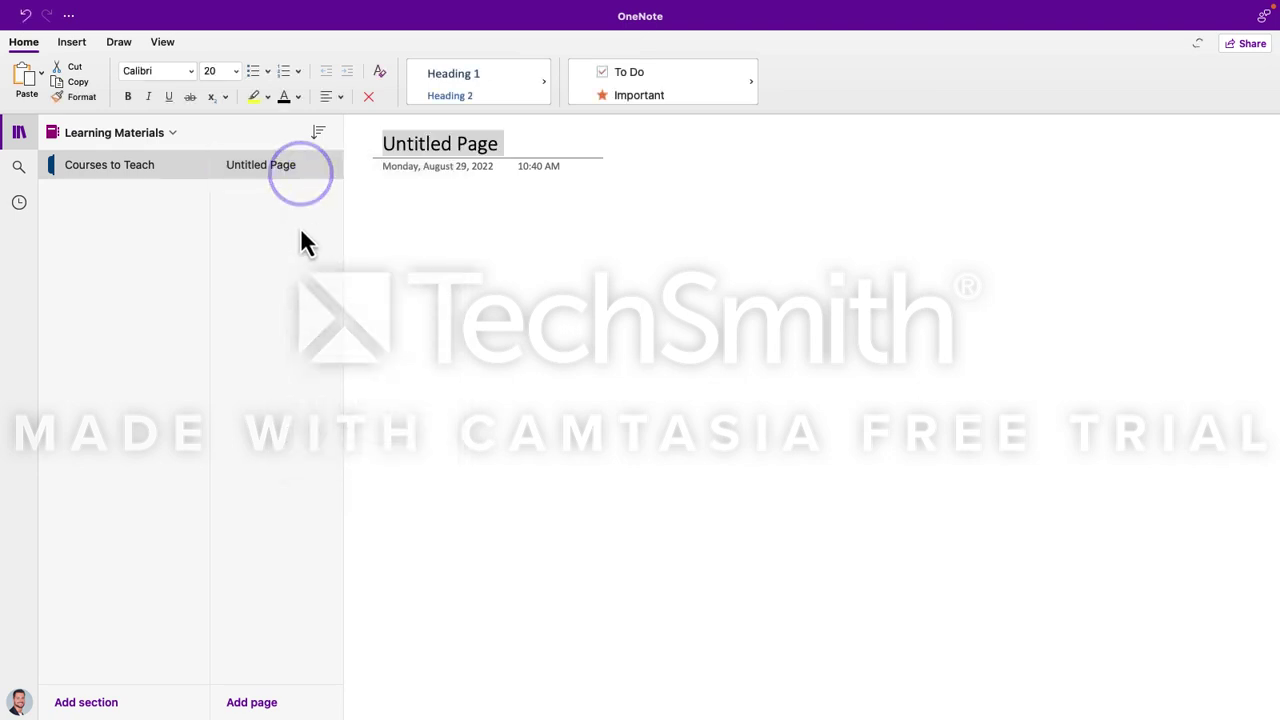
type("MS Word")
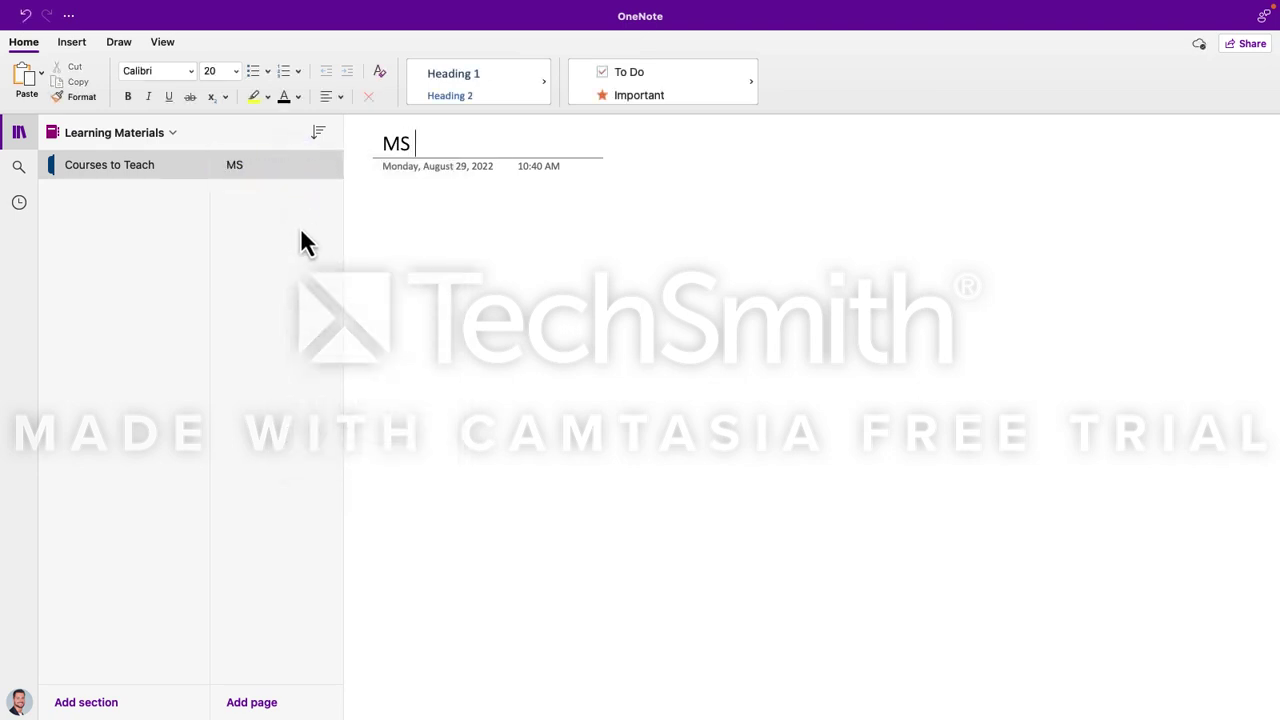
- Add a new page titled InTapp Time below the MS Word page
right_click(296, 228)
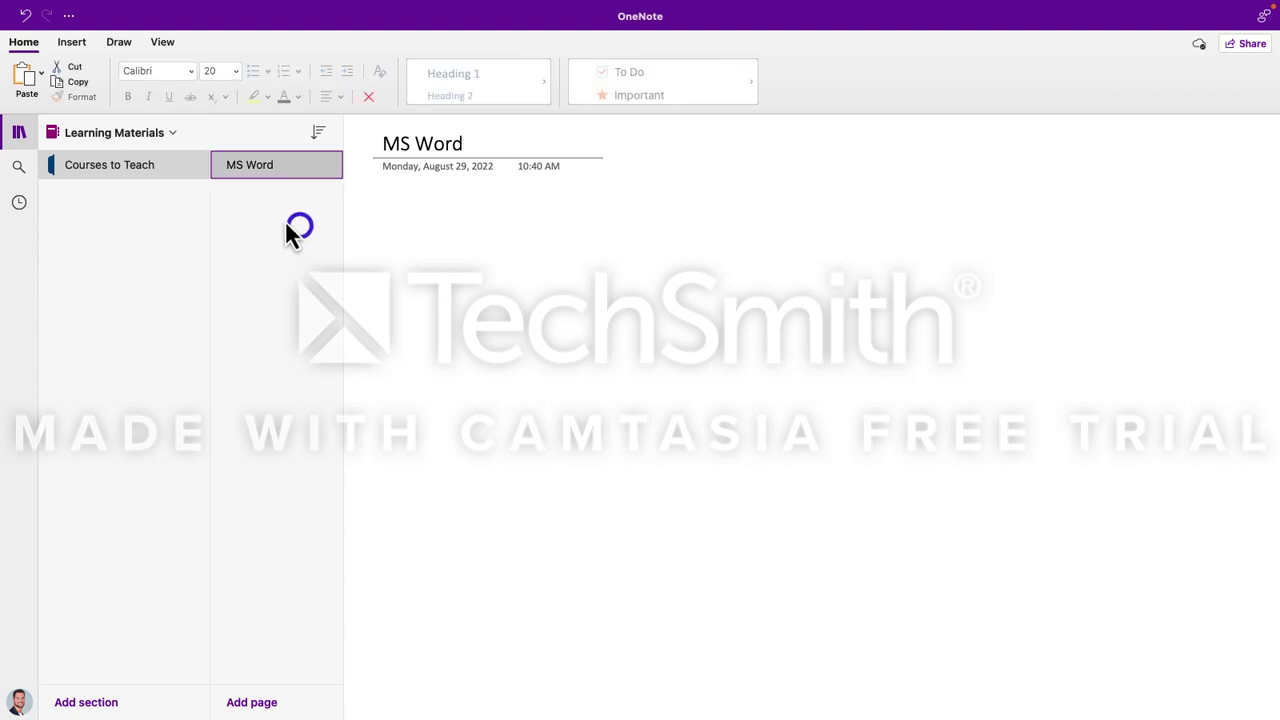
left_click(309, 222)
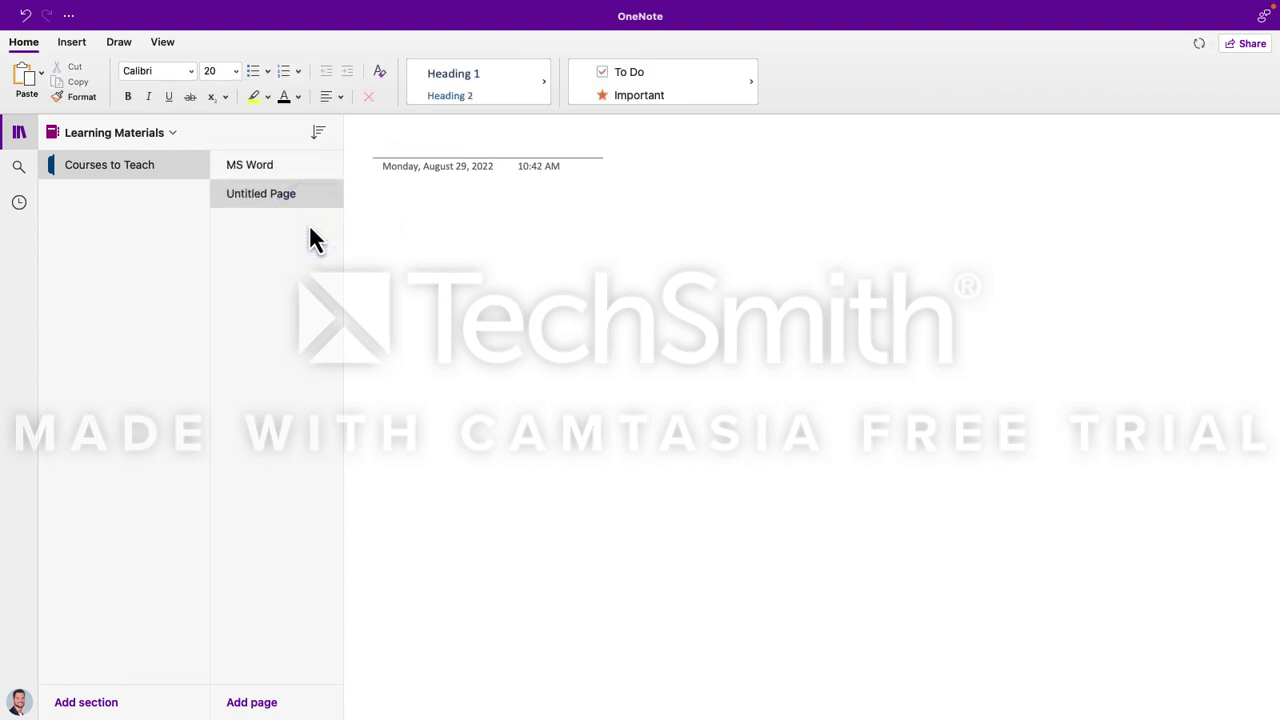
type("InTapp Time")
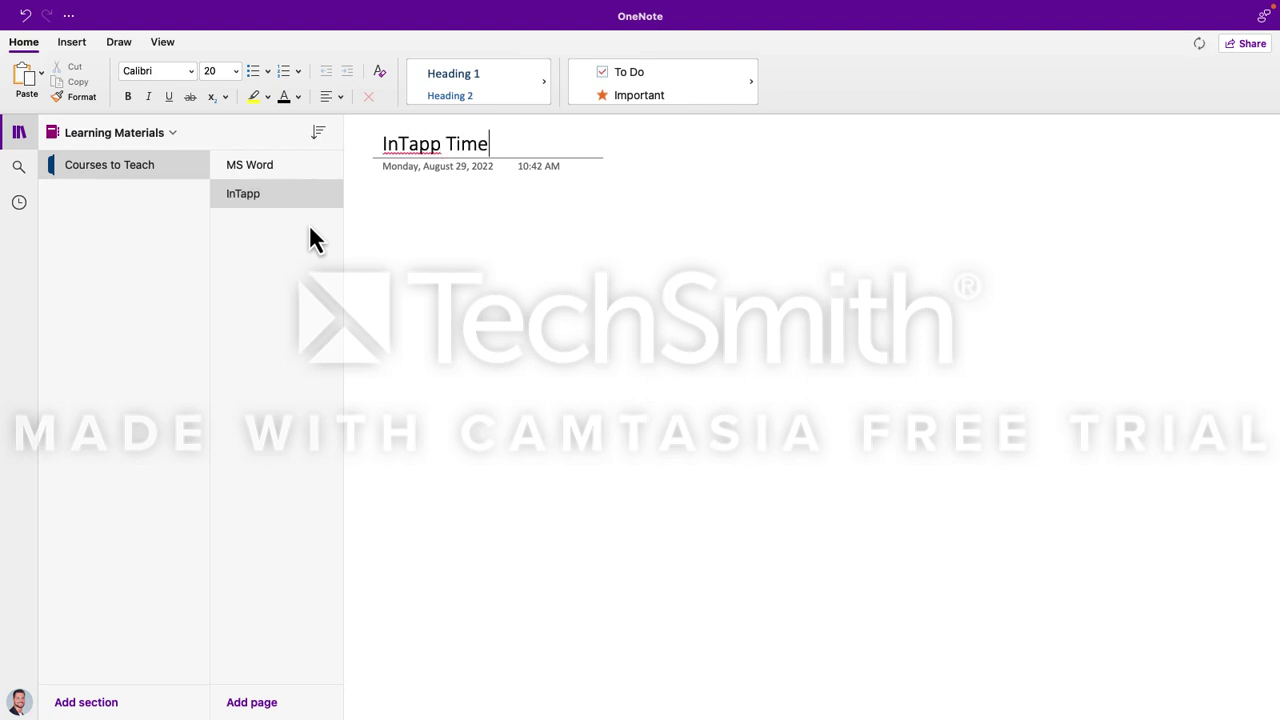
- Add a third page titled MS Excel to the Courses to Teach section
left_click(308, 226)
left_click(309, 234)
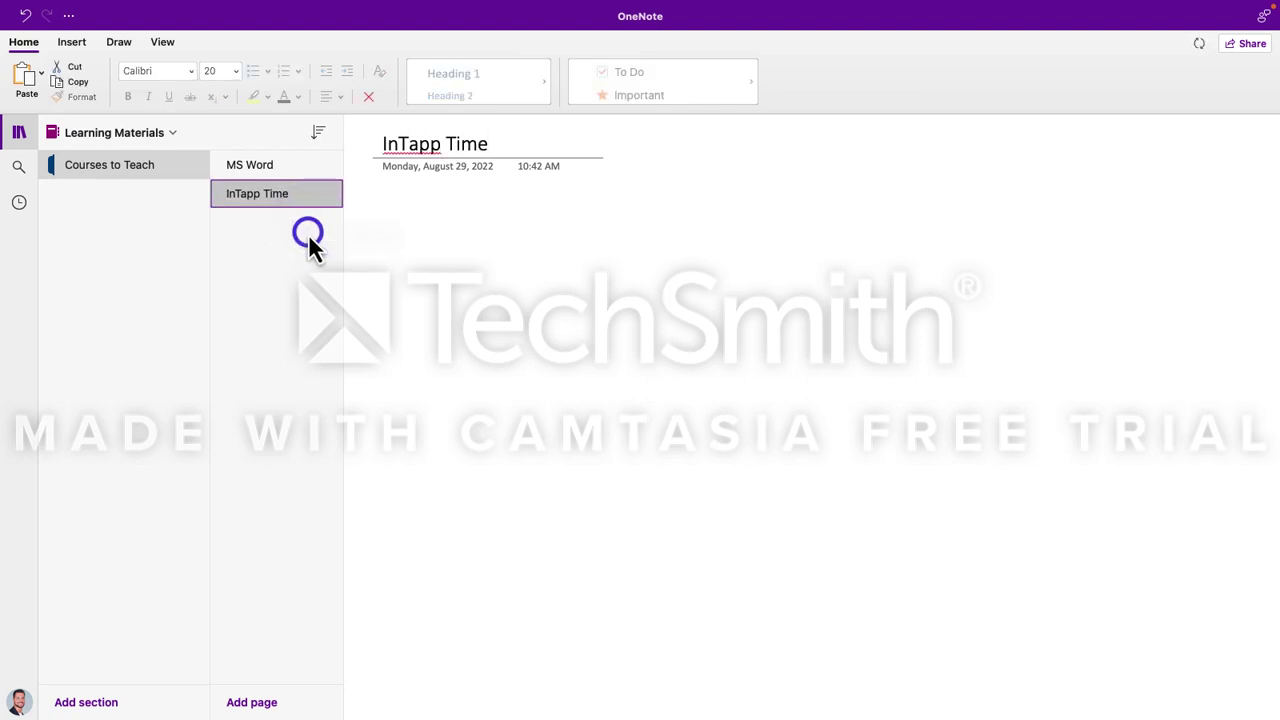
left_click(393, 138)
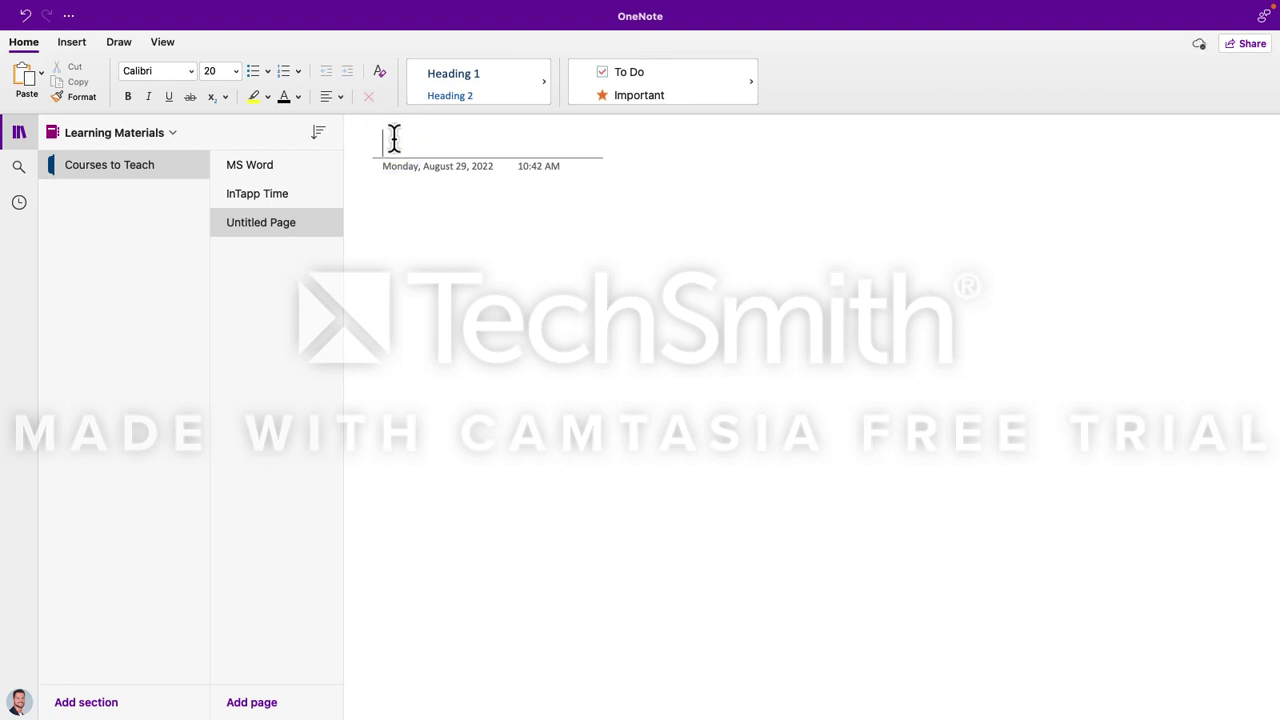
type("MS Excel")
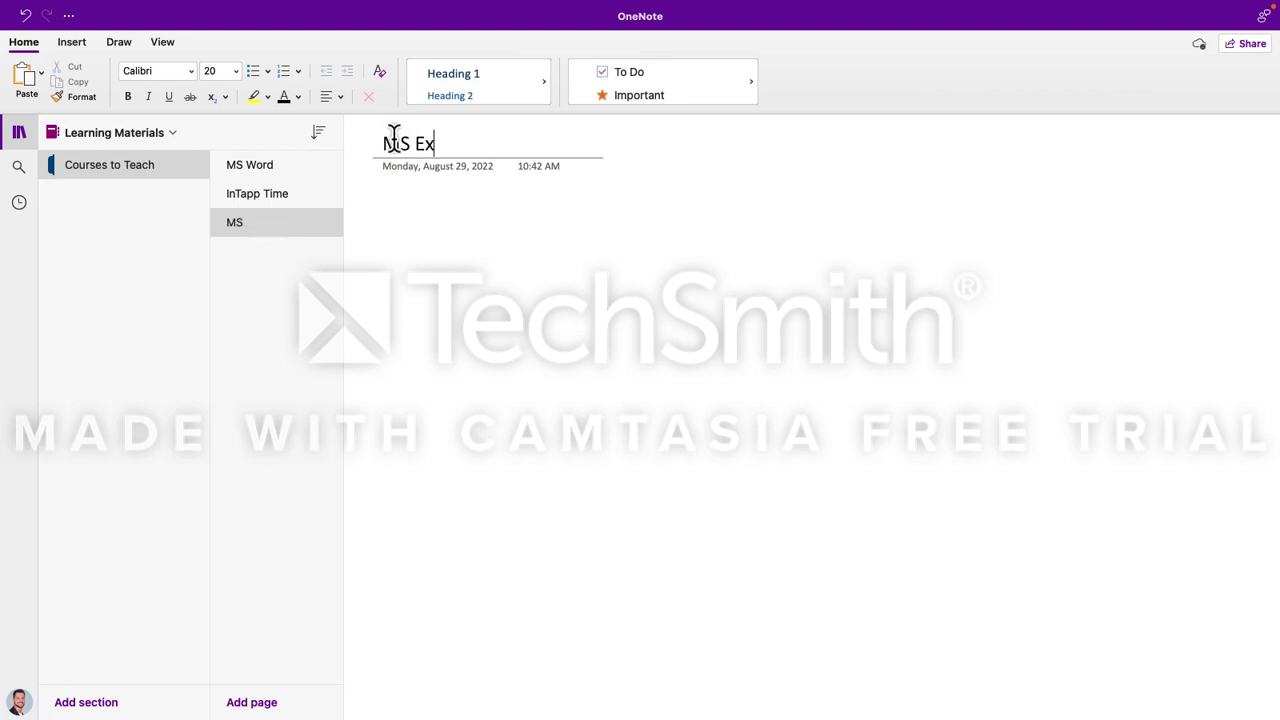
left_click(314, 298)
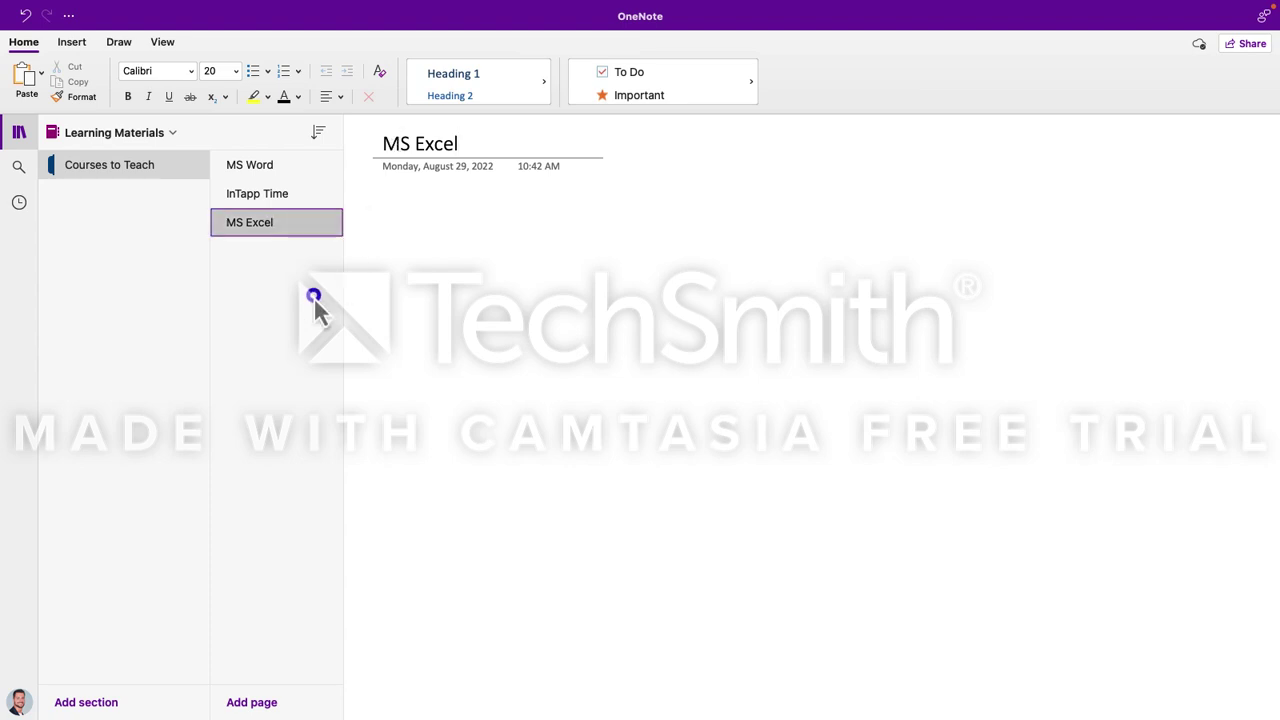
- Add a second section named Software to the Learning Materials notebook
left_click(162, 247)
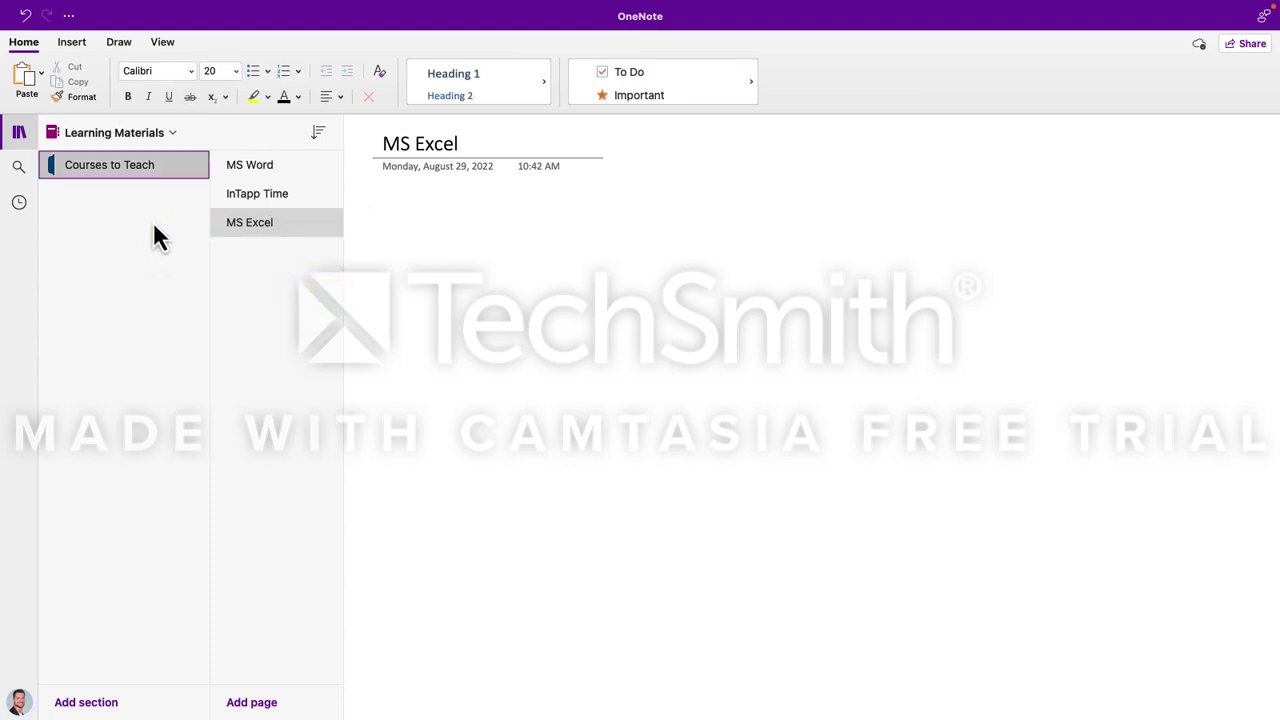
left_click(152, 225)
left_click(108, 702)
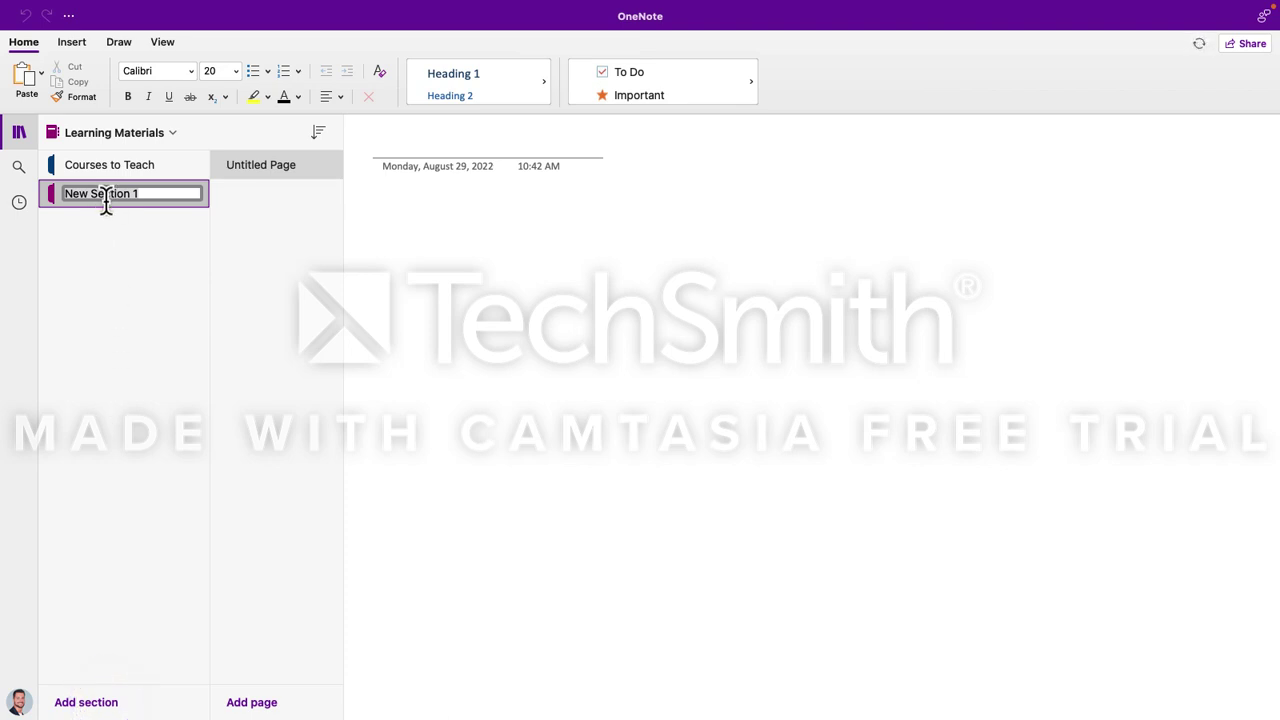
type("Software")
- Title the untitled page in the Software section AI Options
left_click(260, 165)
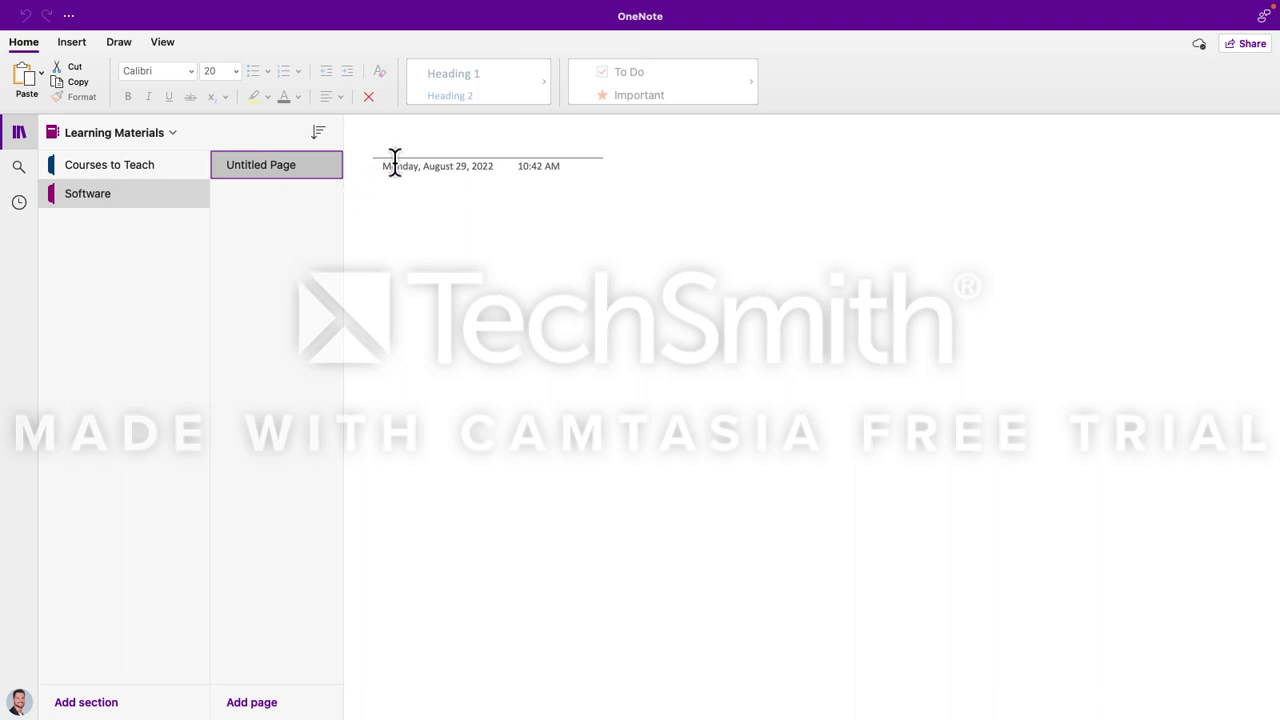
left_click(420, 144)
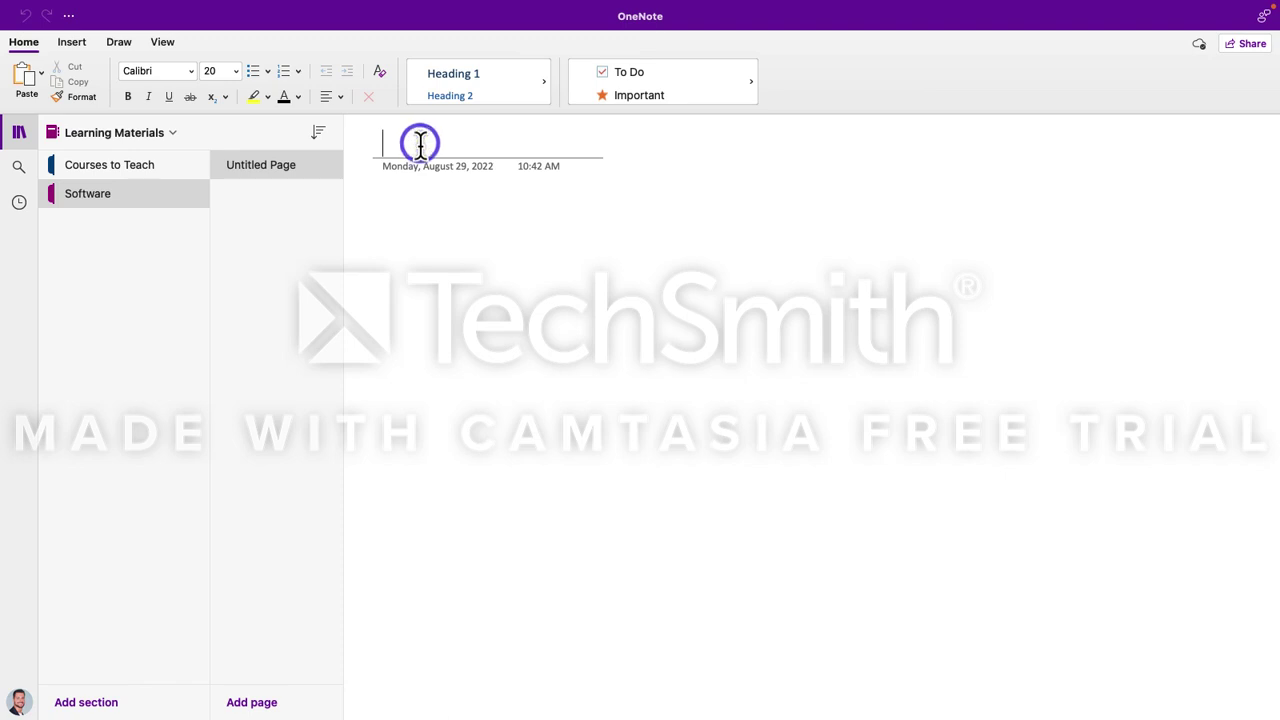
type("Ai")
key("BackSpace")
type("I")
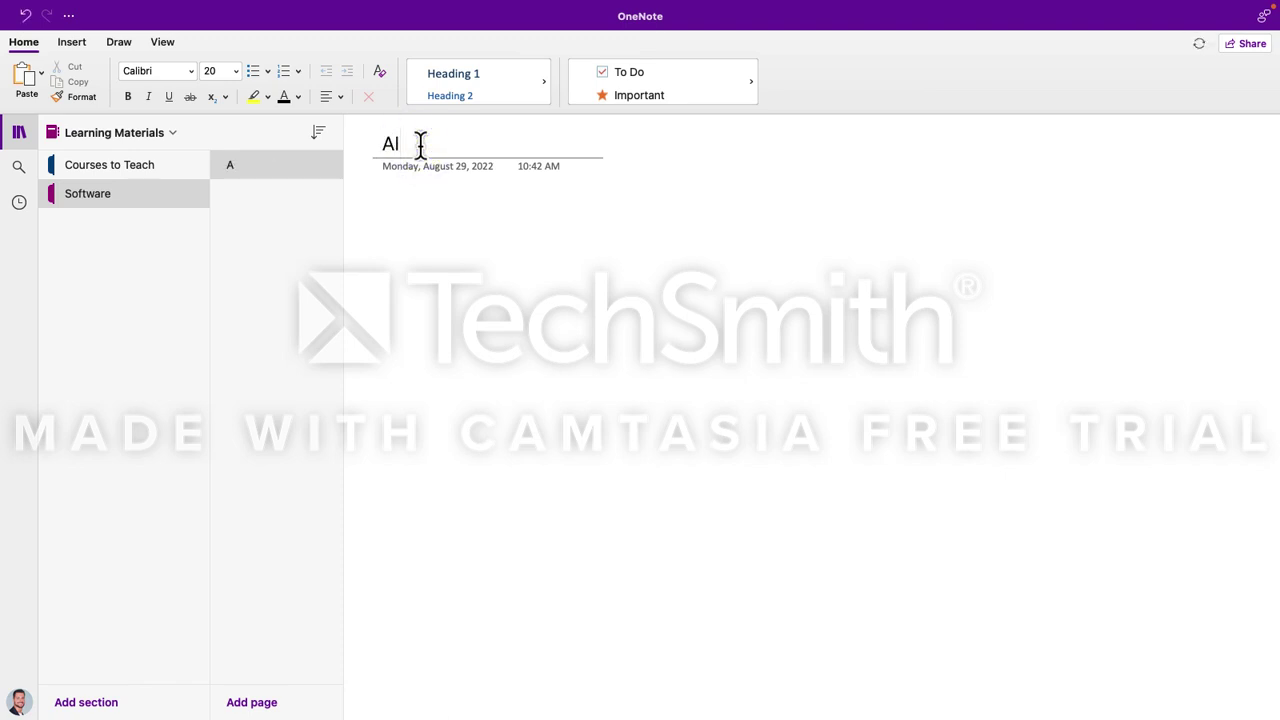
type(" Options")
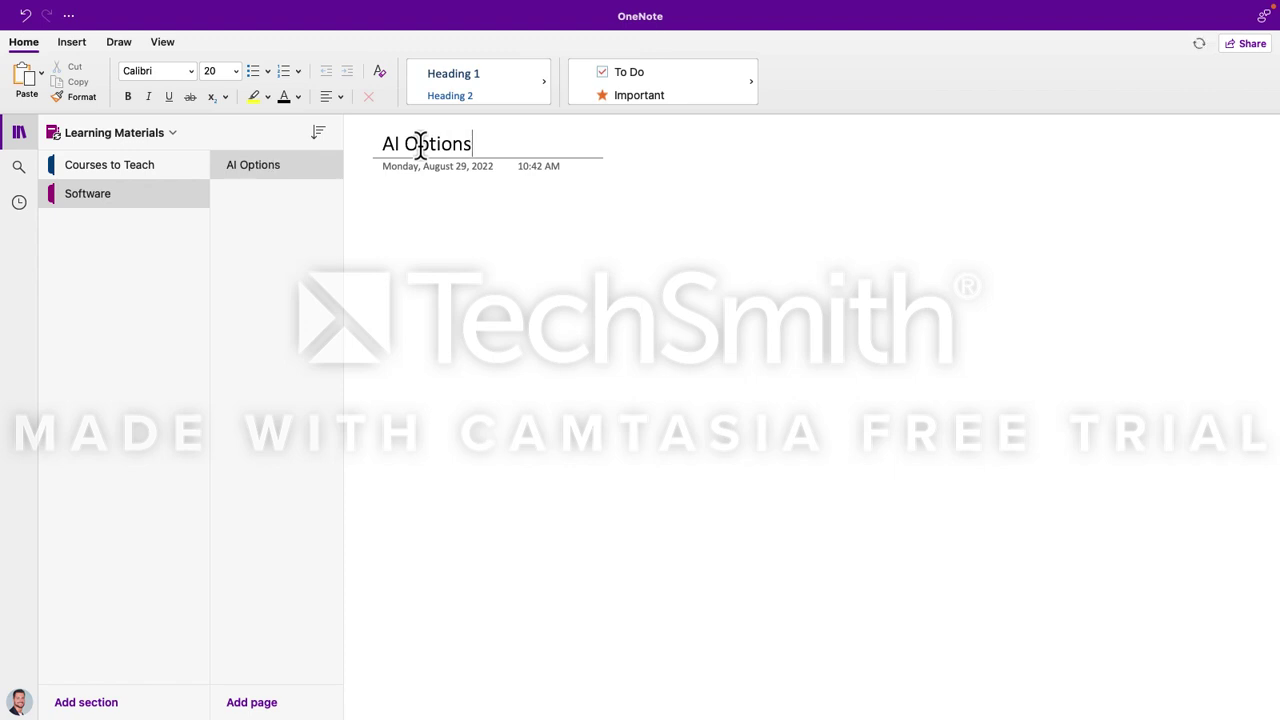
- Add a second page titled Machine Learning to the Software section
right_click(283, 196)
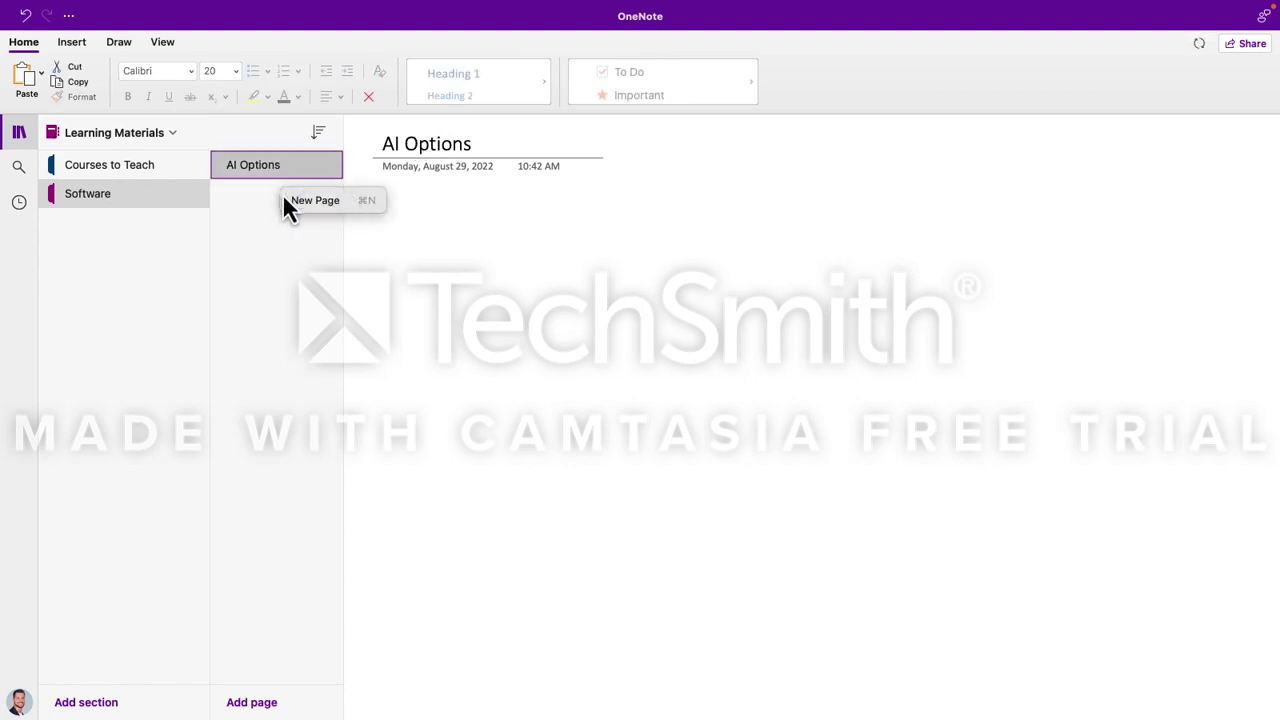
left_click(310, 201)
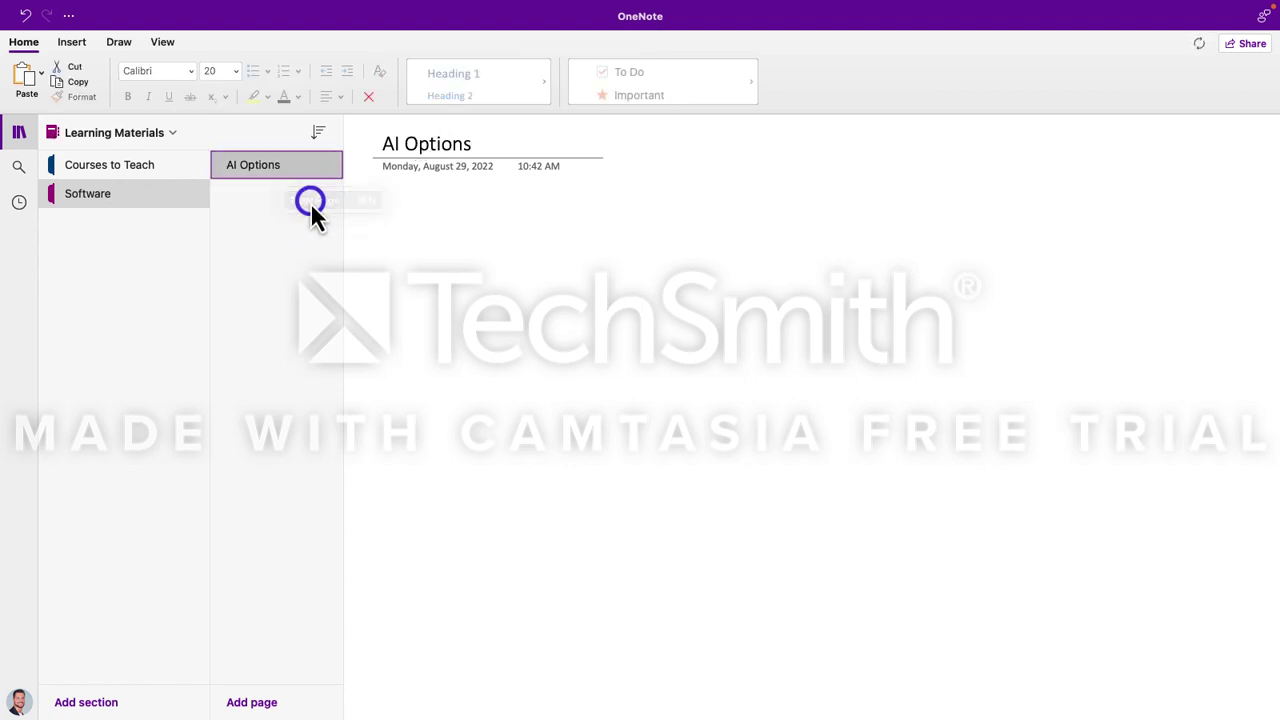
left_click(437, 137)
type("Machi")
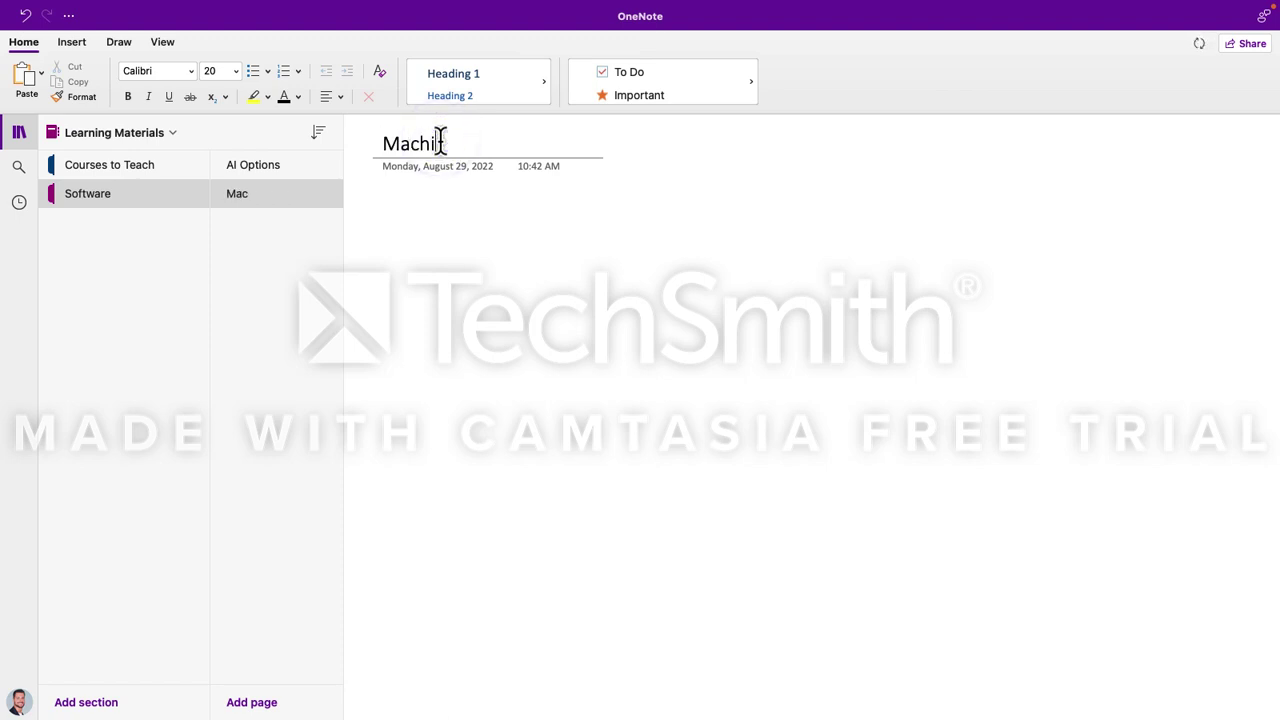
type("ne Learning")
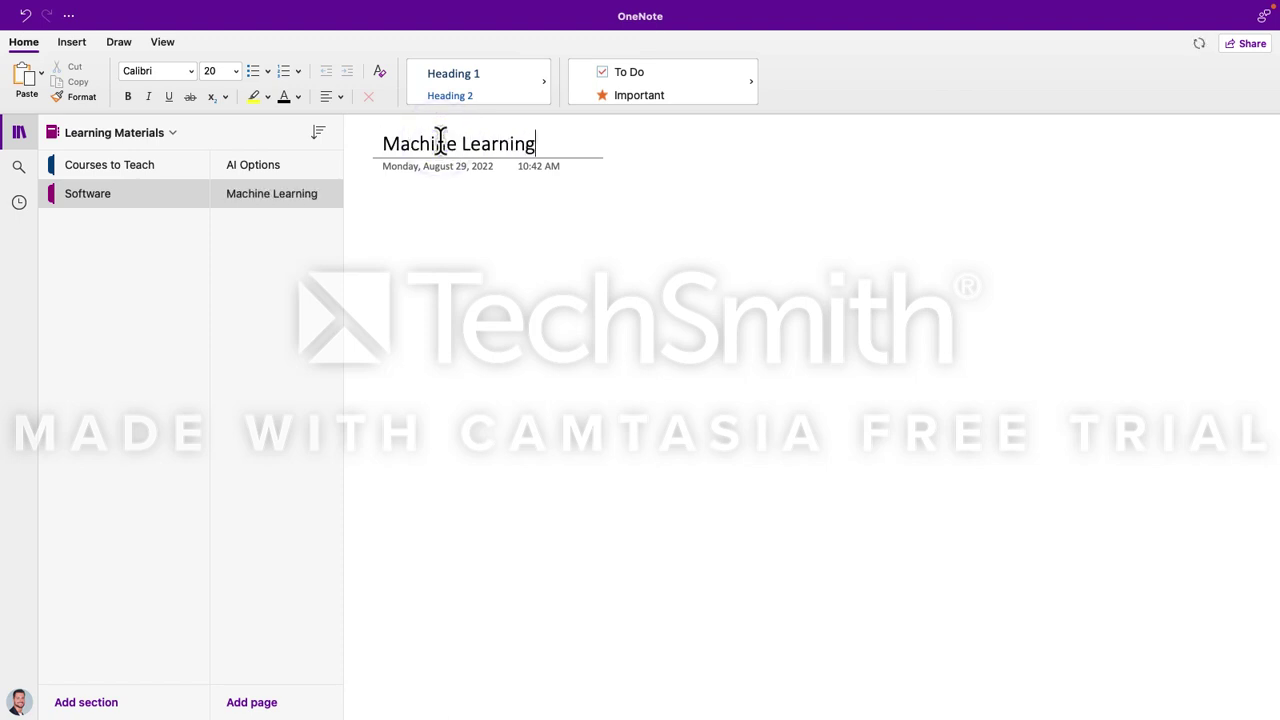
left_click(295, 268)
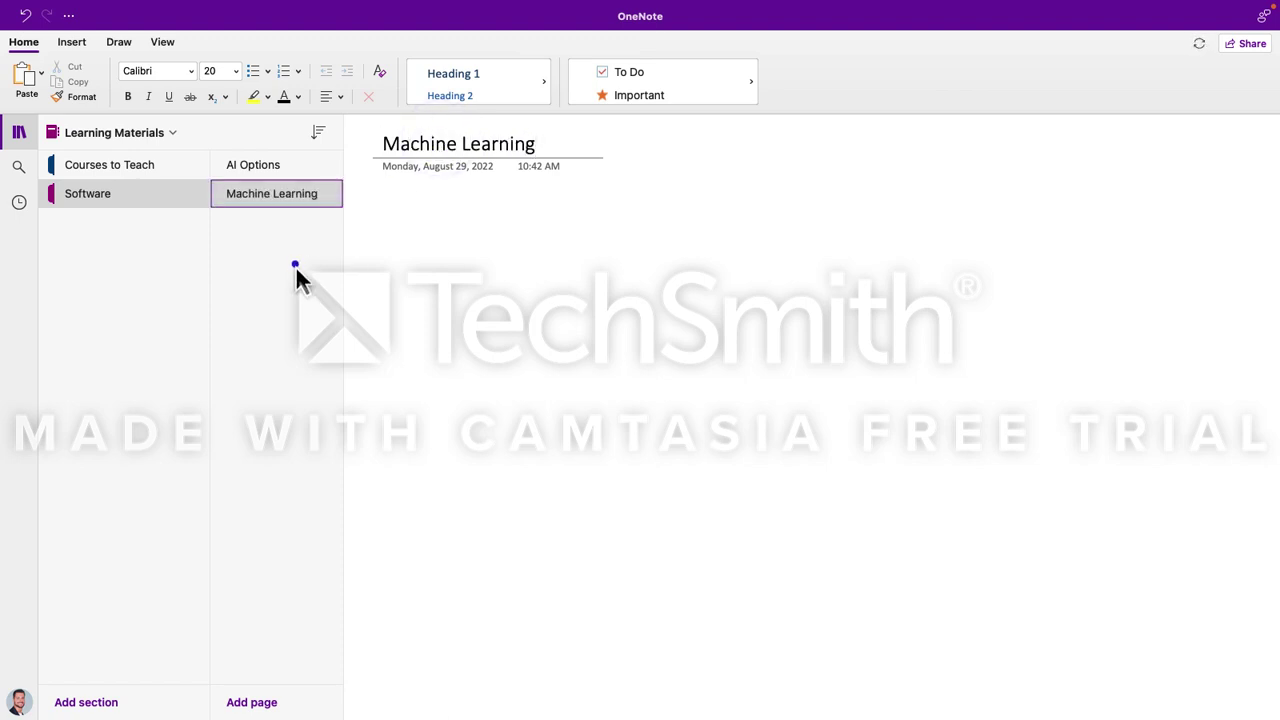
- Look through the Courses to Teach and Software sections, checking the pages in Courses to Teach
left_click(168, 265)
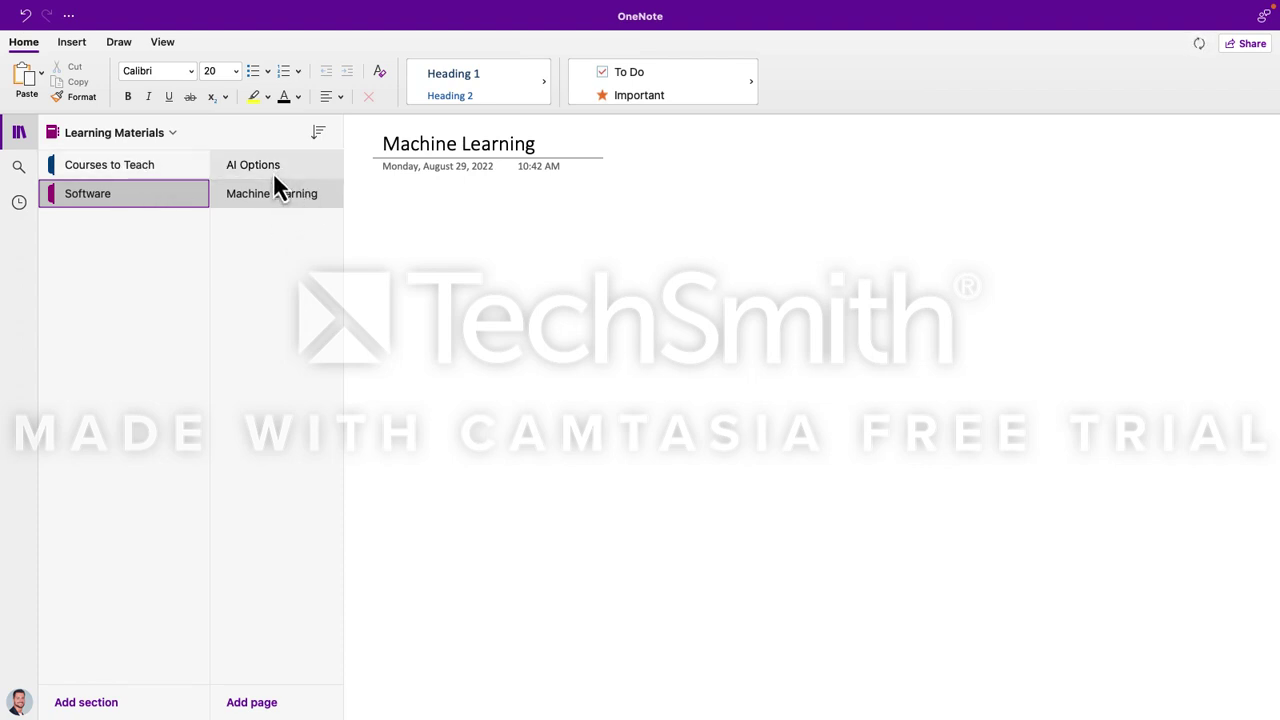
left_click(152, 168)
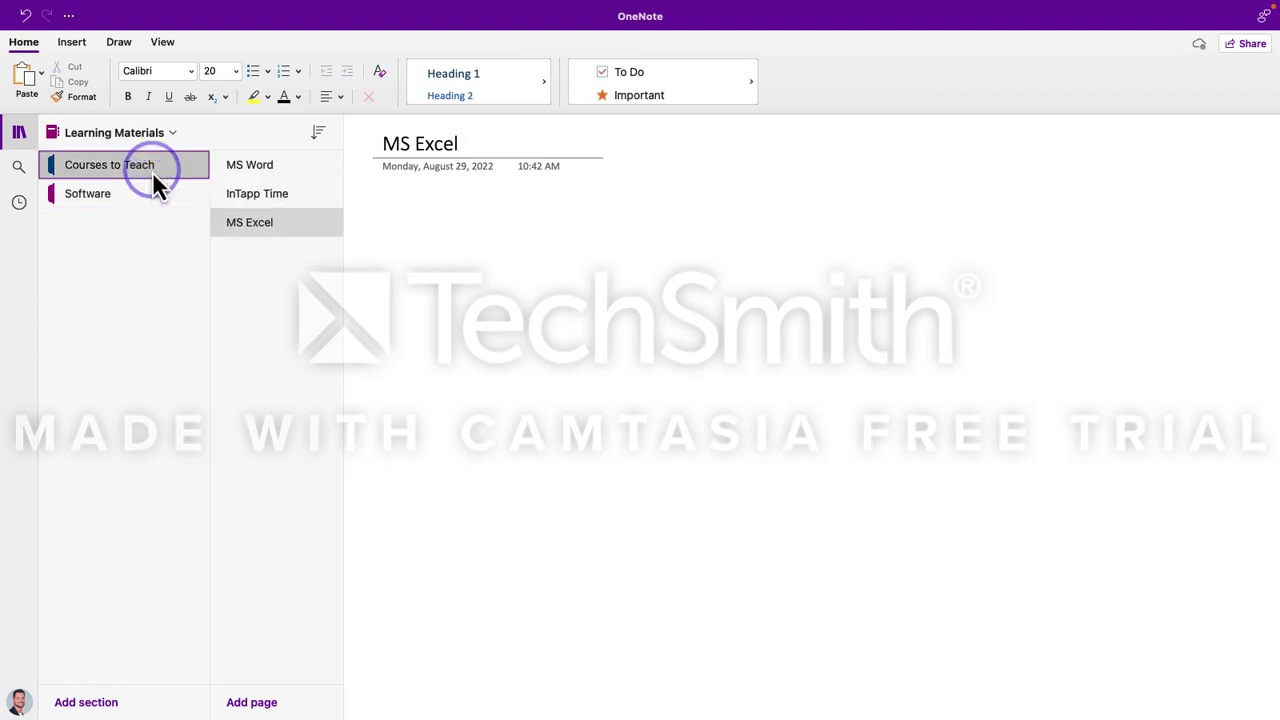
left_click(159, 195)
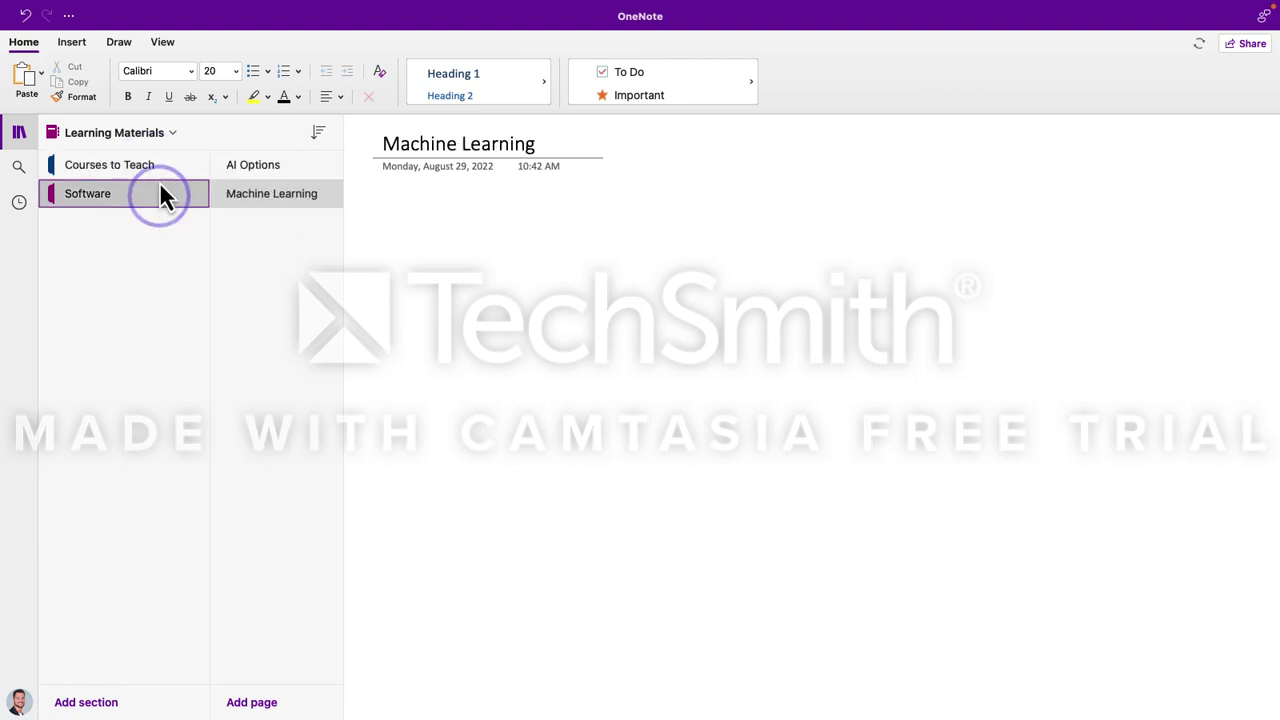
left_click(160, 168)
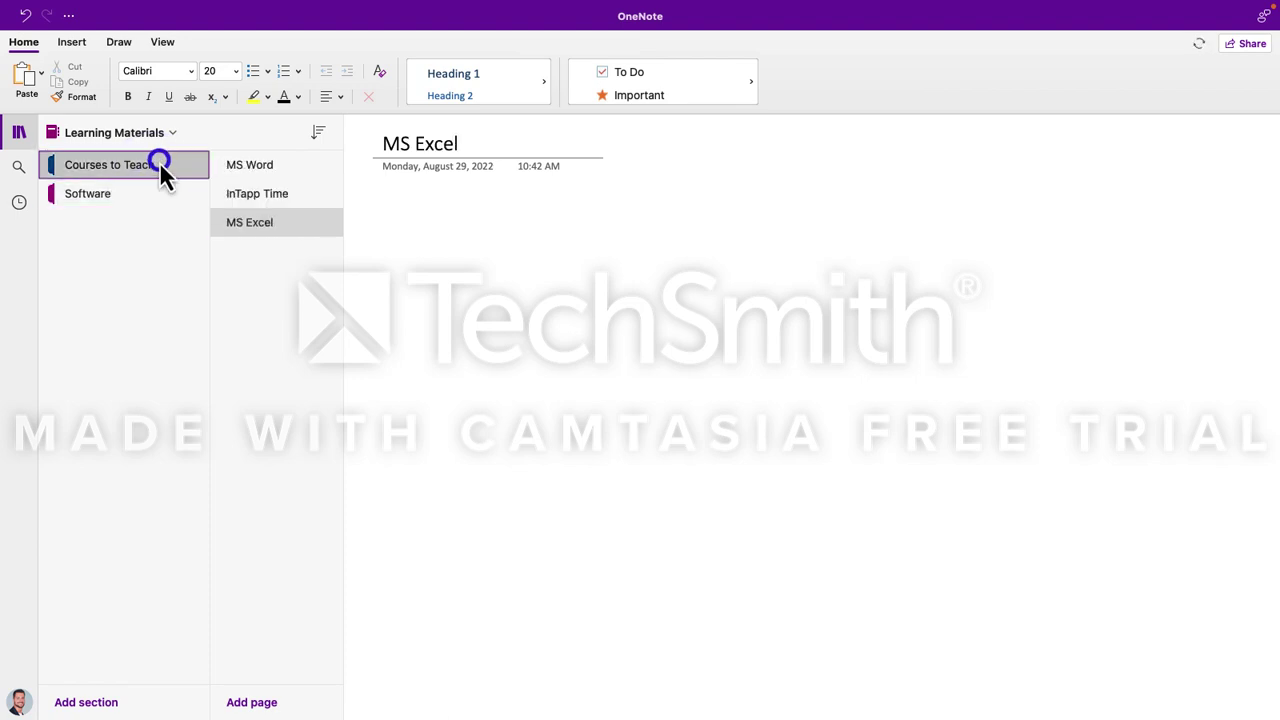
left_click(284, 168)
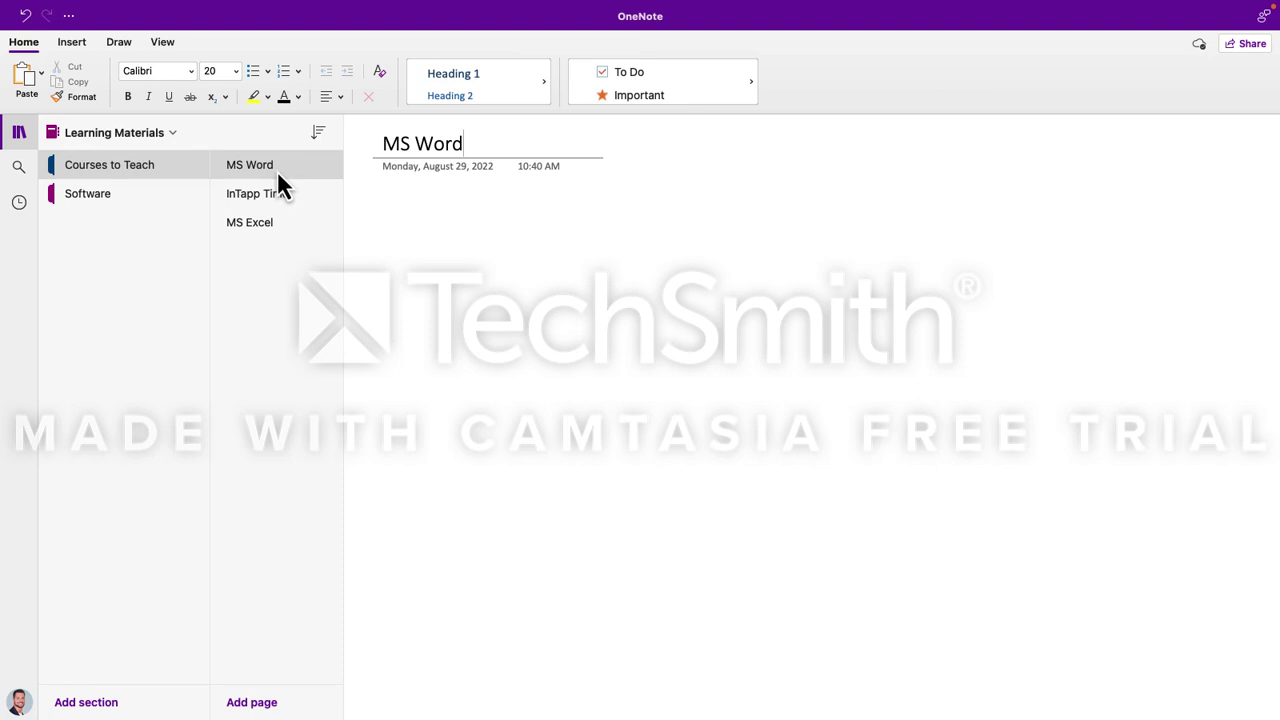
left_click(280, 200)
left_click(279, 218)
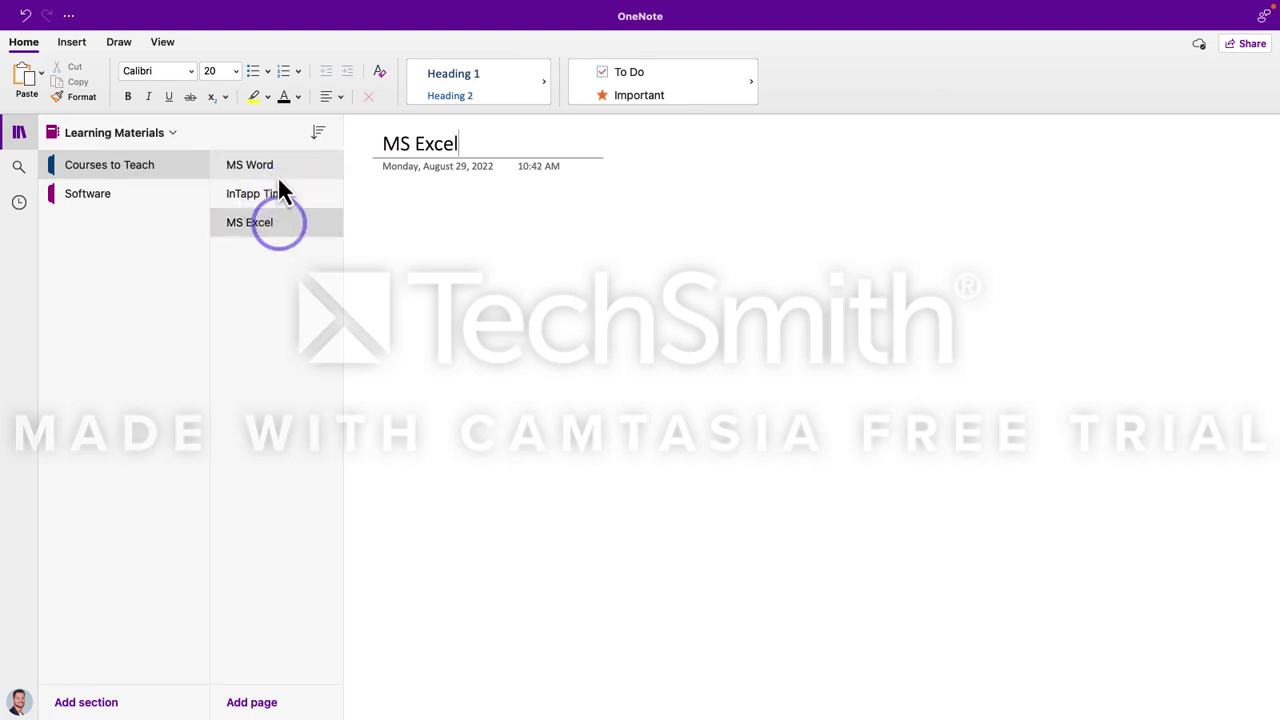
- Add the note "This is my first note!" to the body of the MS Word page, just below its title and date
left_click(278, 172)
left_click(386, 200)
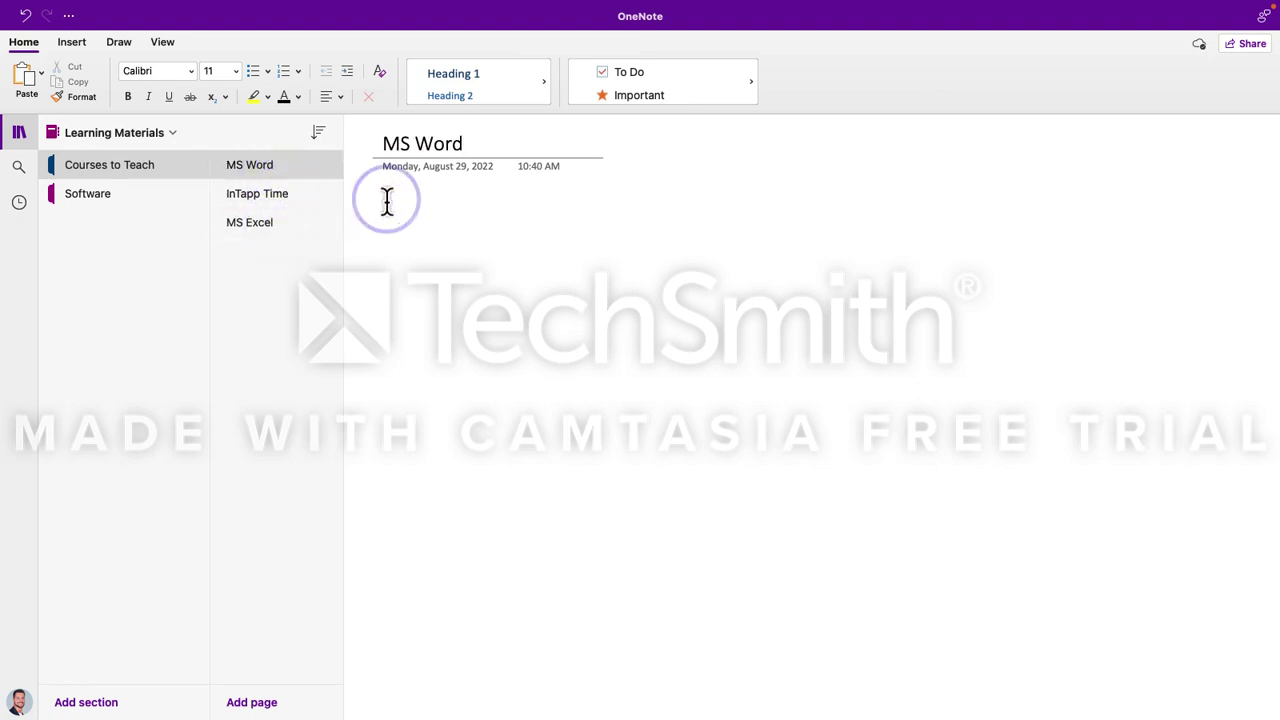
type("This is my fi")
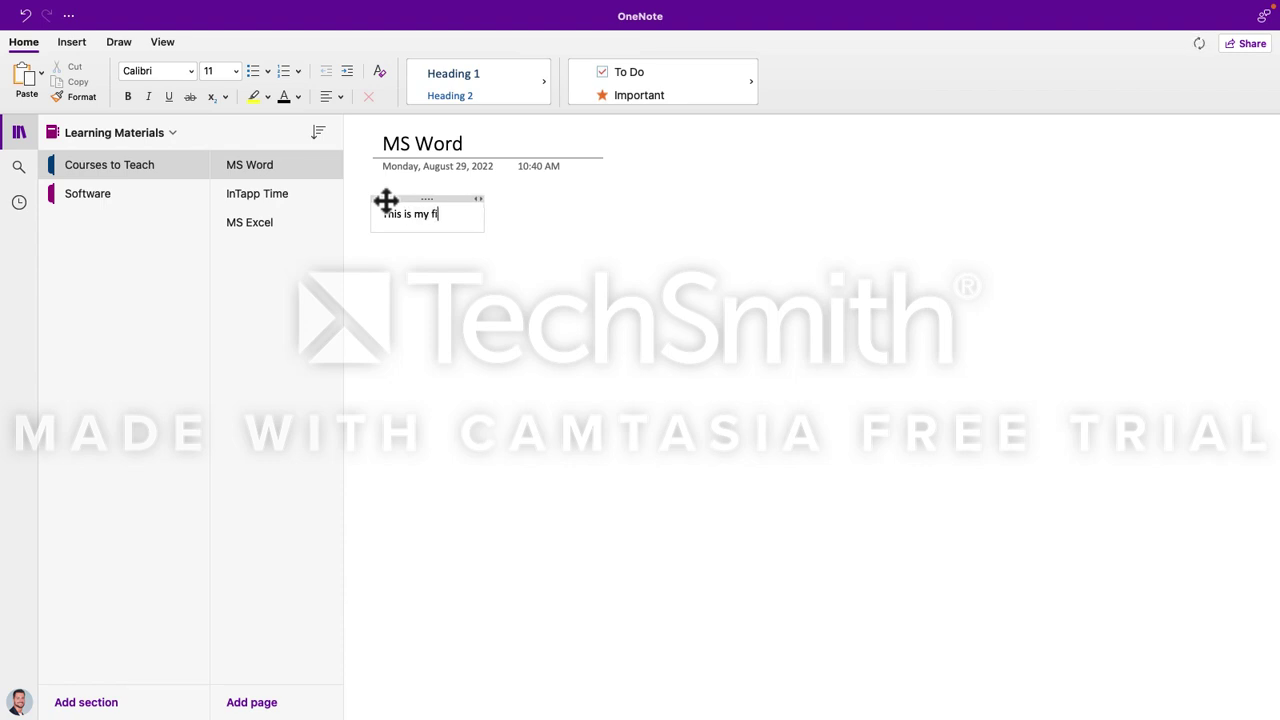
type("rst note!")
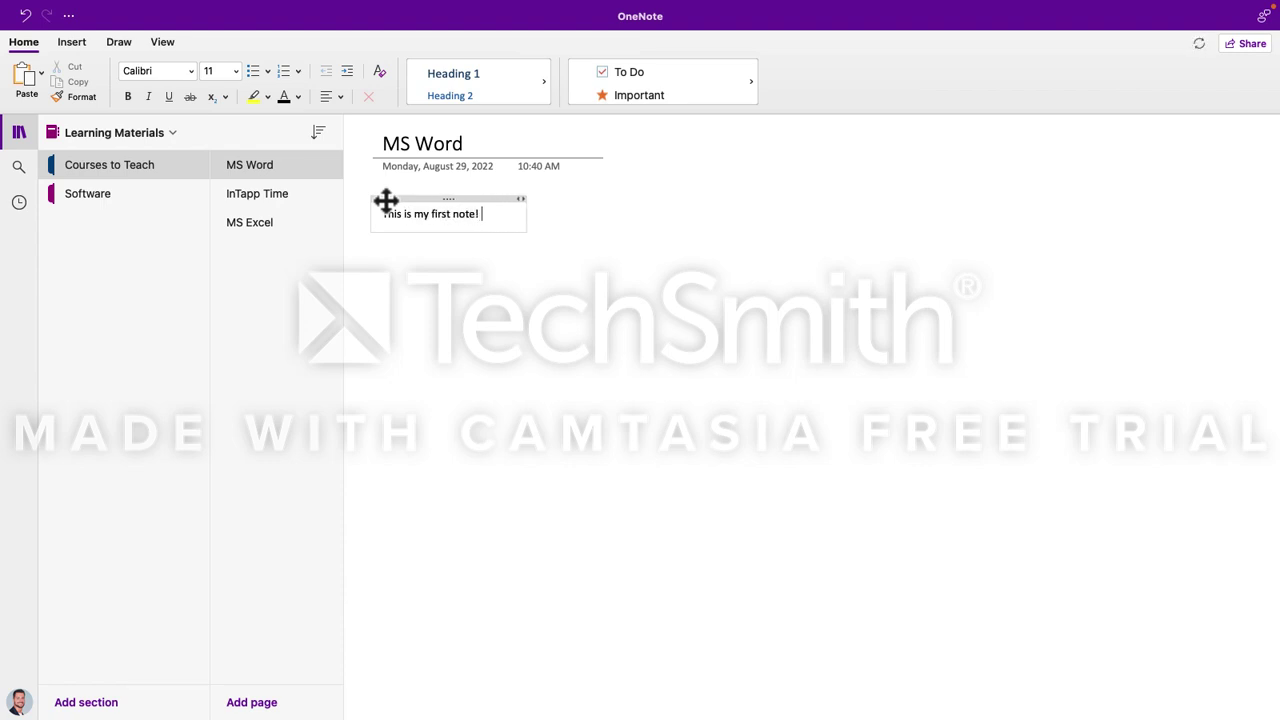